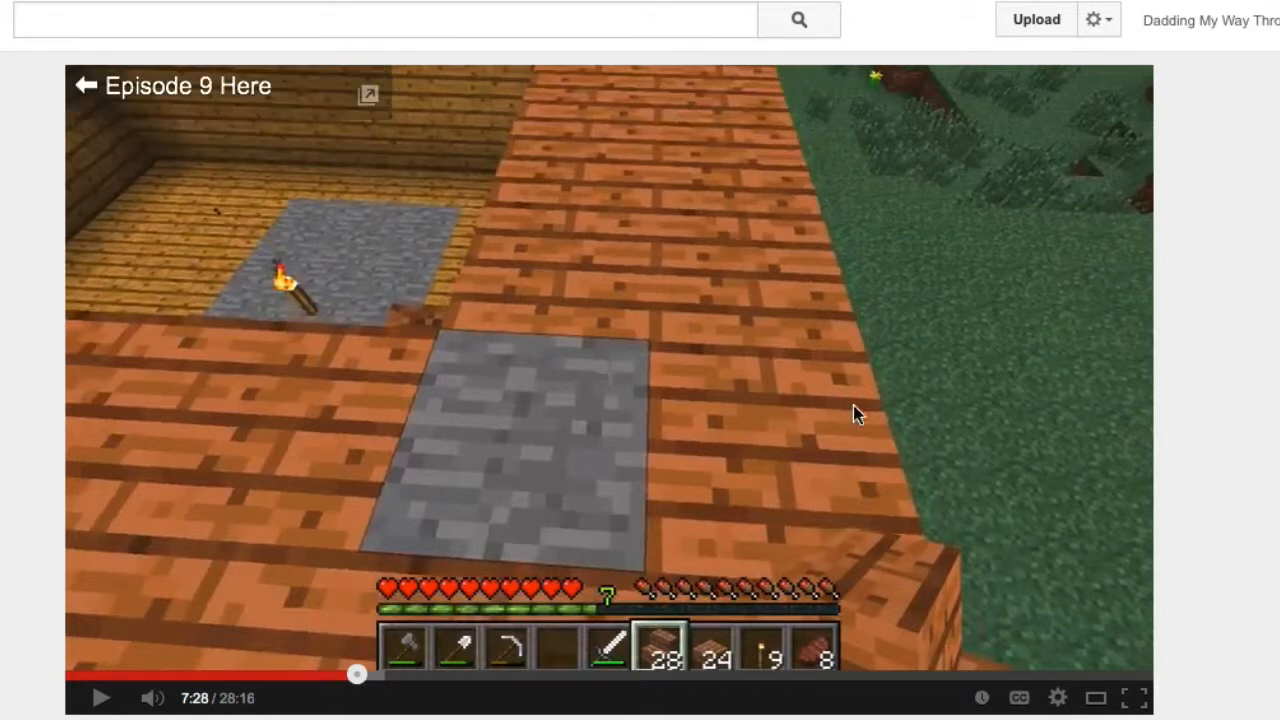
Examine the Episode 10 video page, including its on-video annotations, closing links to subscribe and visit the website, and the full description.
scroll(867, 460, "down", 5)
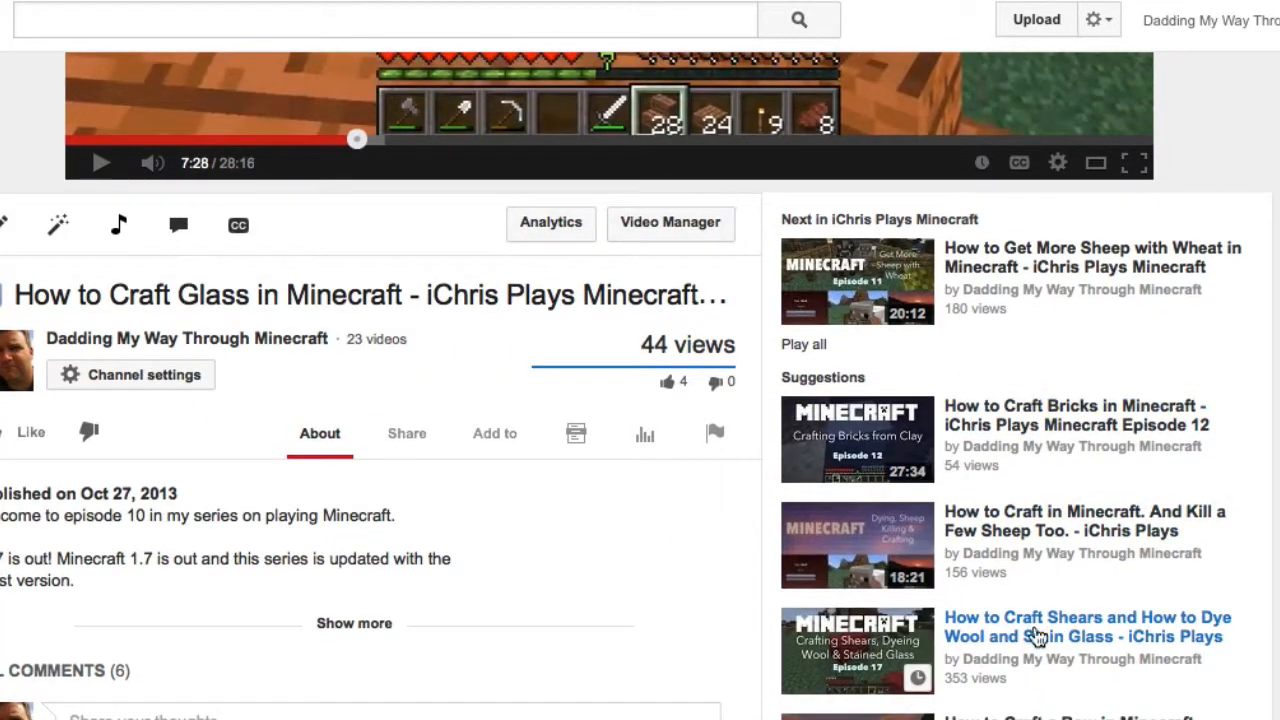
scroll(990, 602, "down", 2)
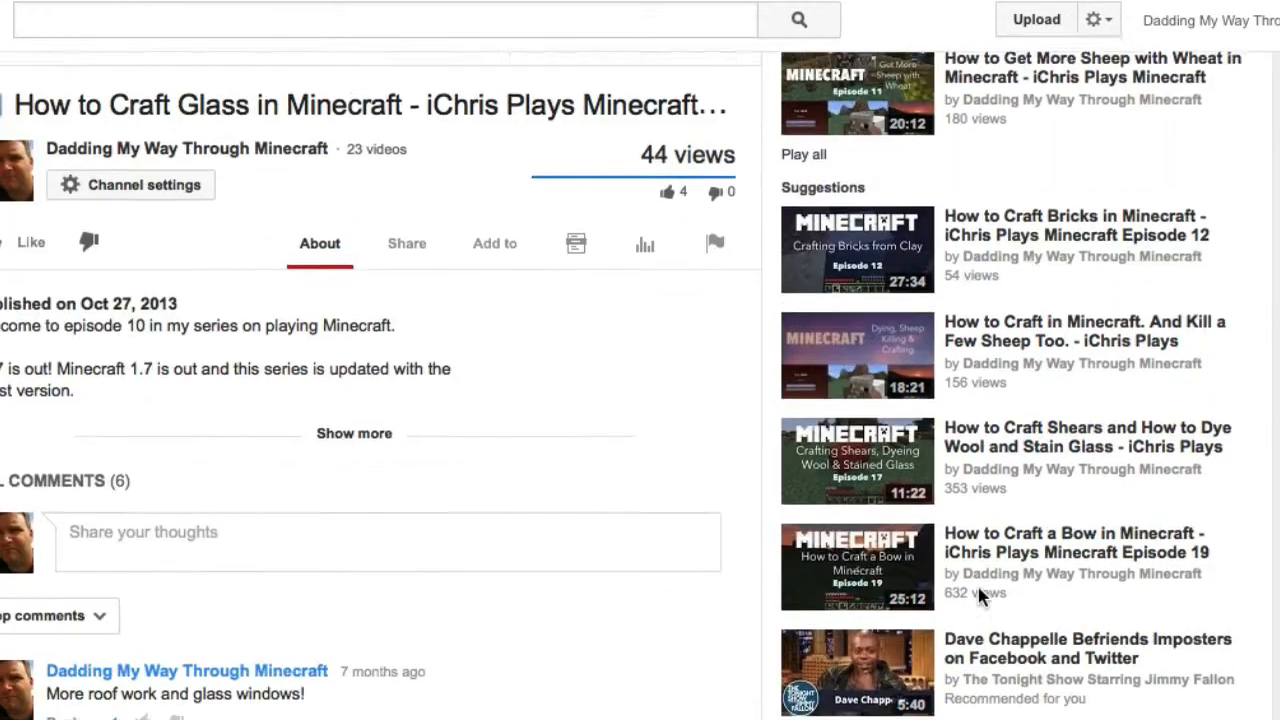
scroll(982, 597, "up", 7)
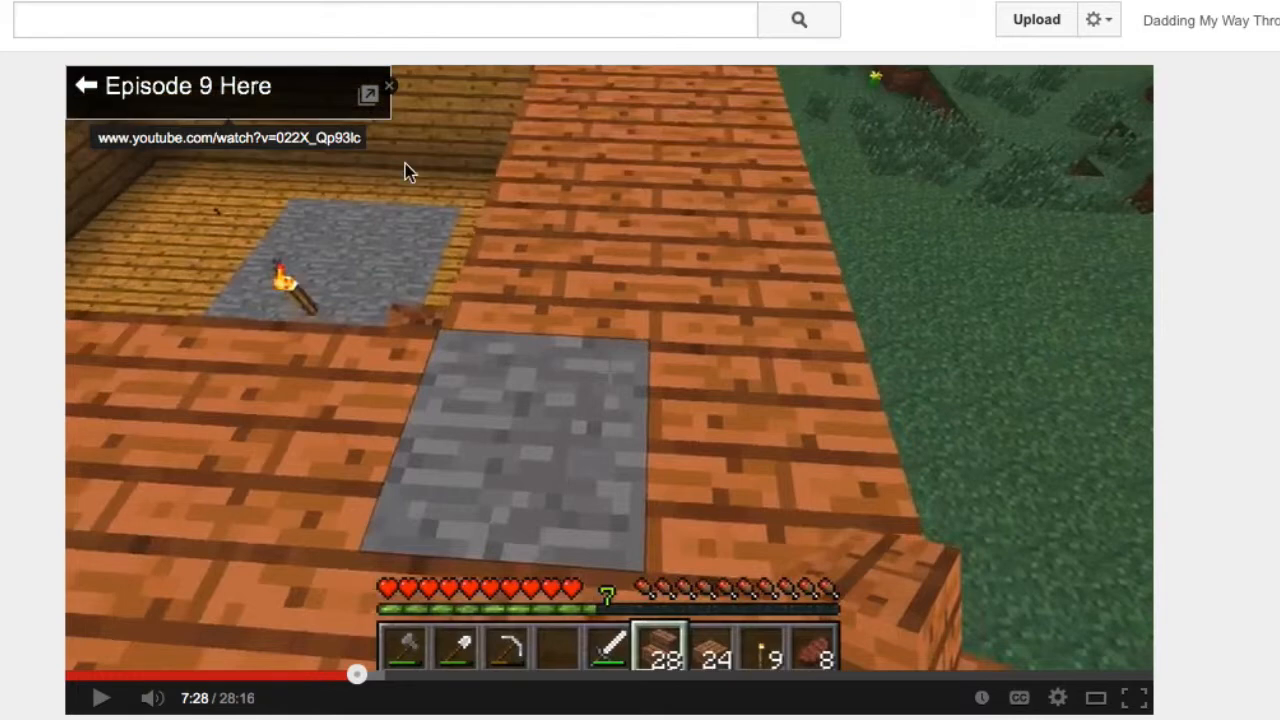
left_click(1071, 673)
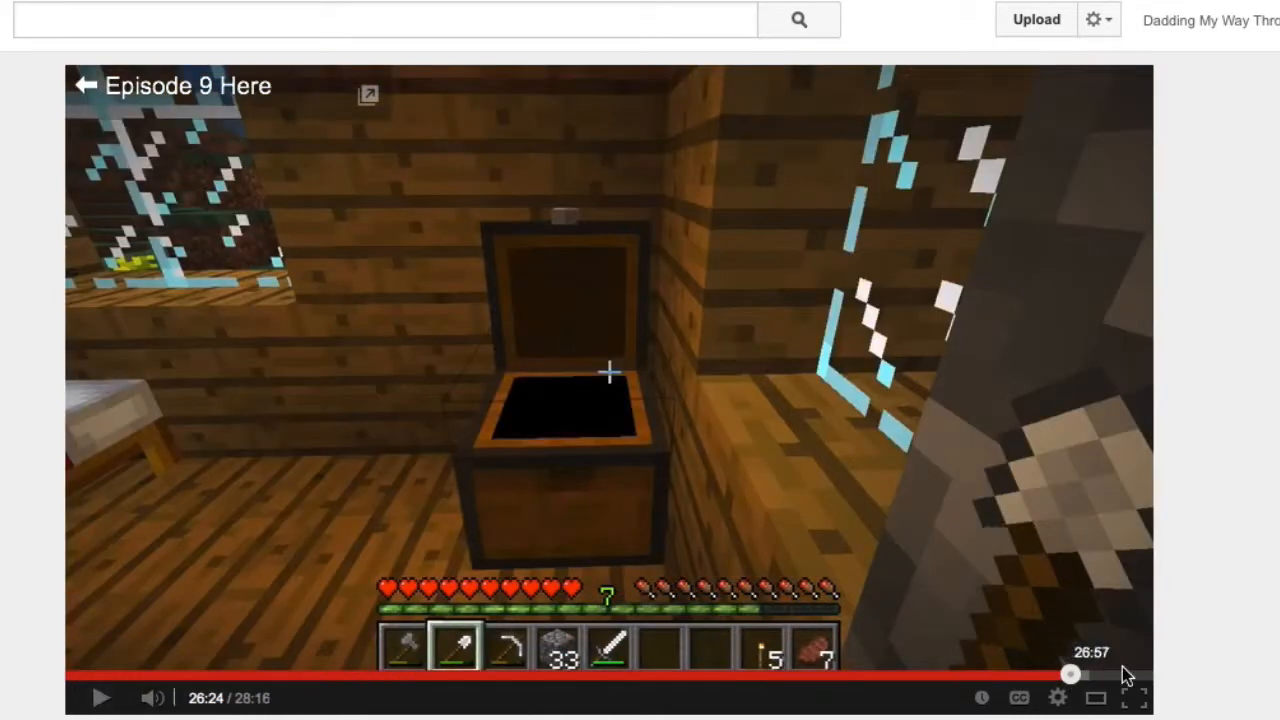
left_click(1127, 677)
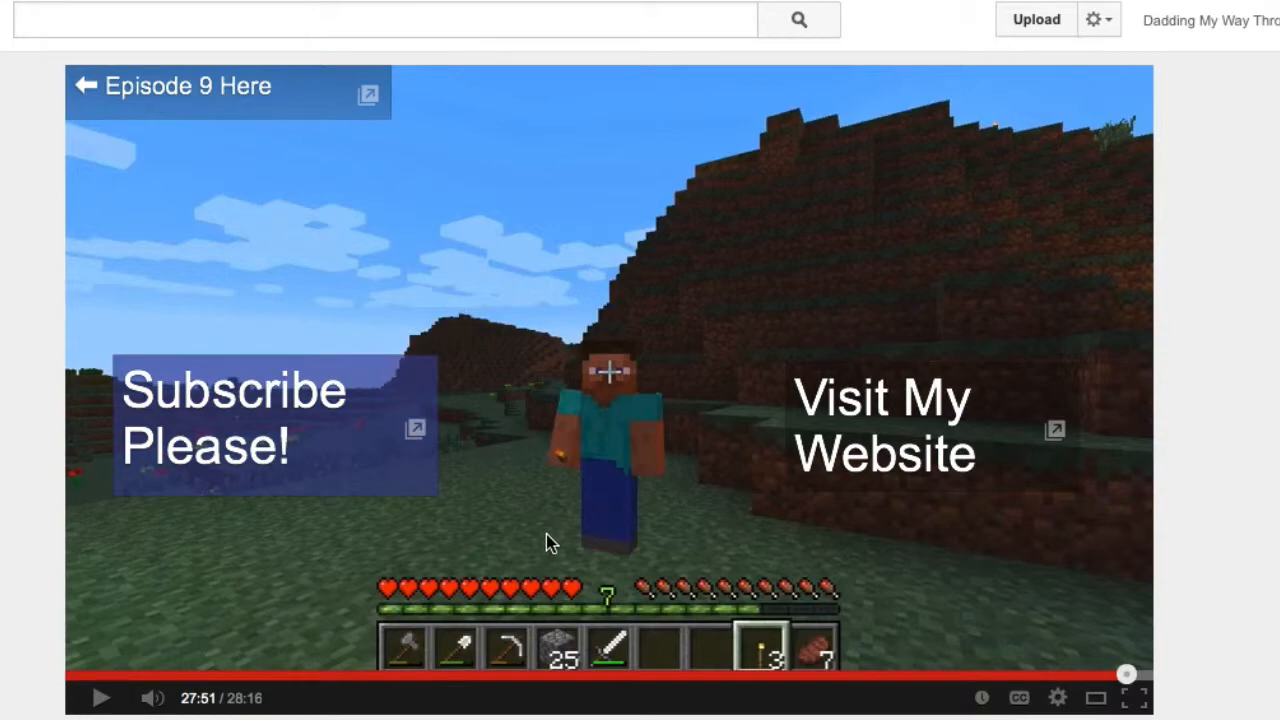
scroll(546, 536, "down", 3)
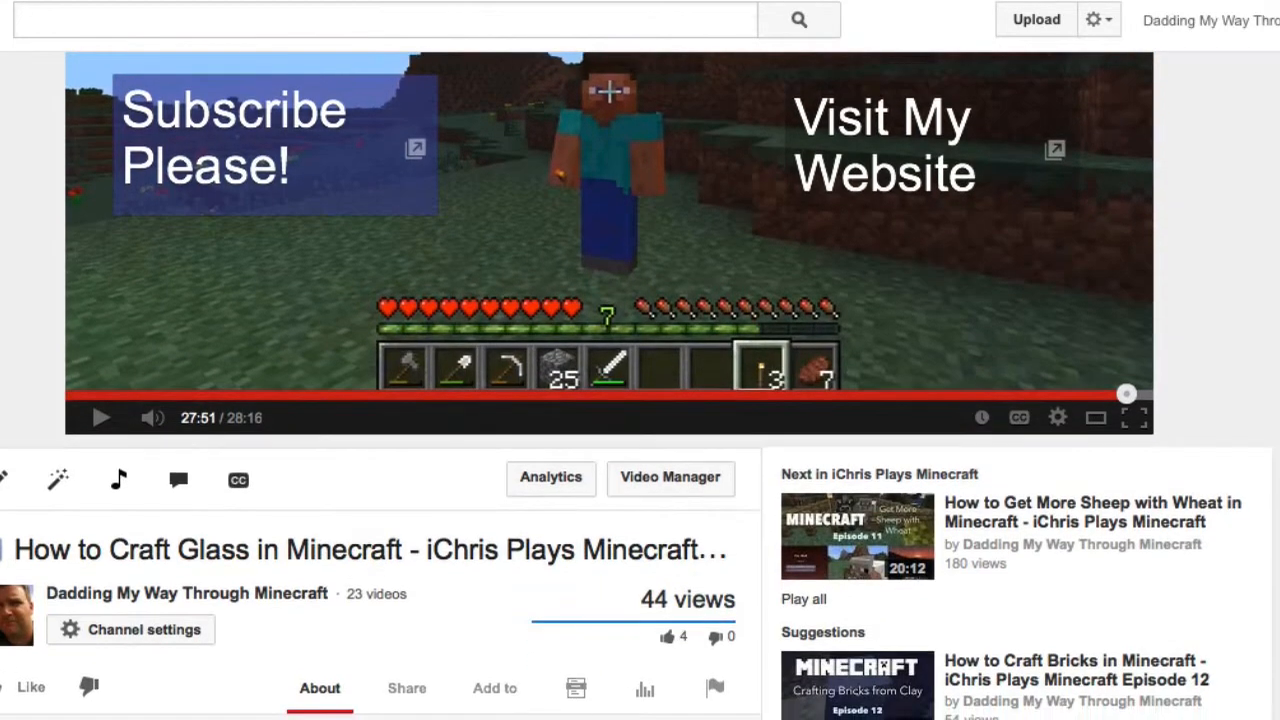
scroll(636, 384, "down", 5)
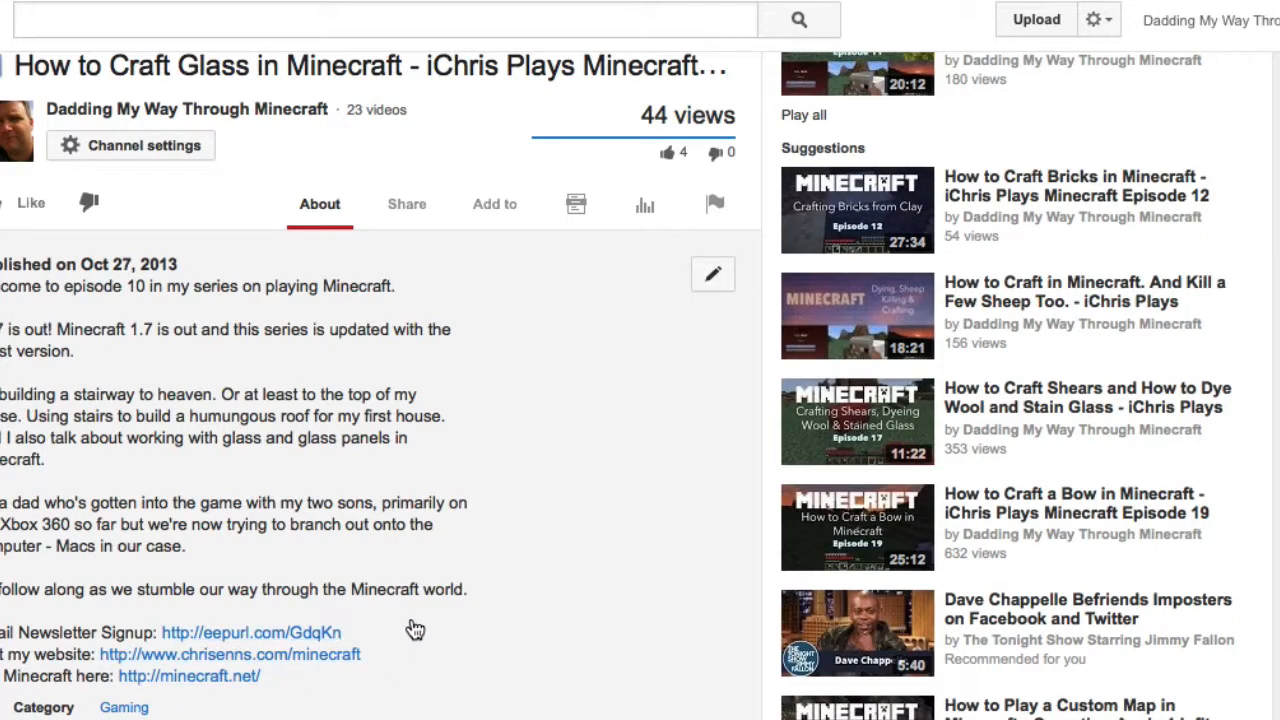
scroll(430, 629, "up", 8)
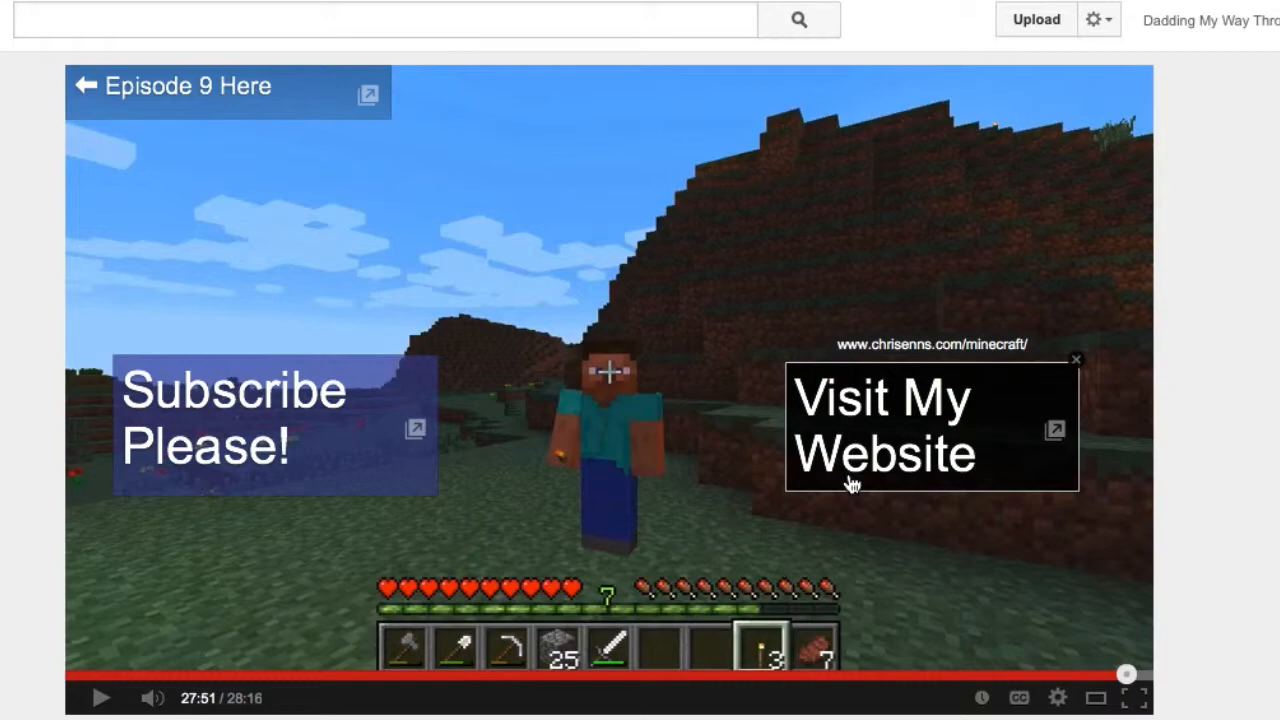
Find "How to Craft Glass in Minecraft - iChris Plays Minecraft Episode 10" among the uploads and open it for editing.
scroll(851, 484, "down", 2)
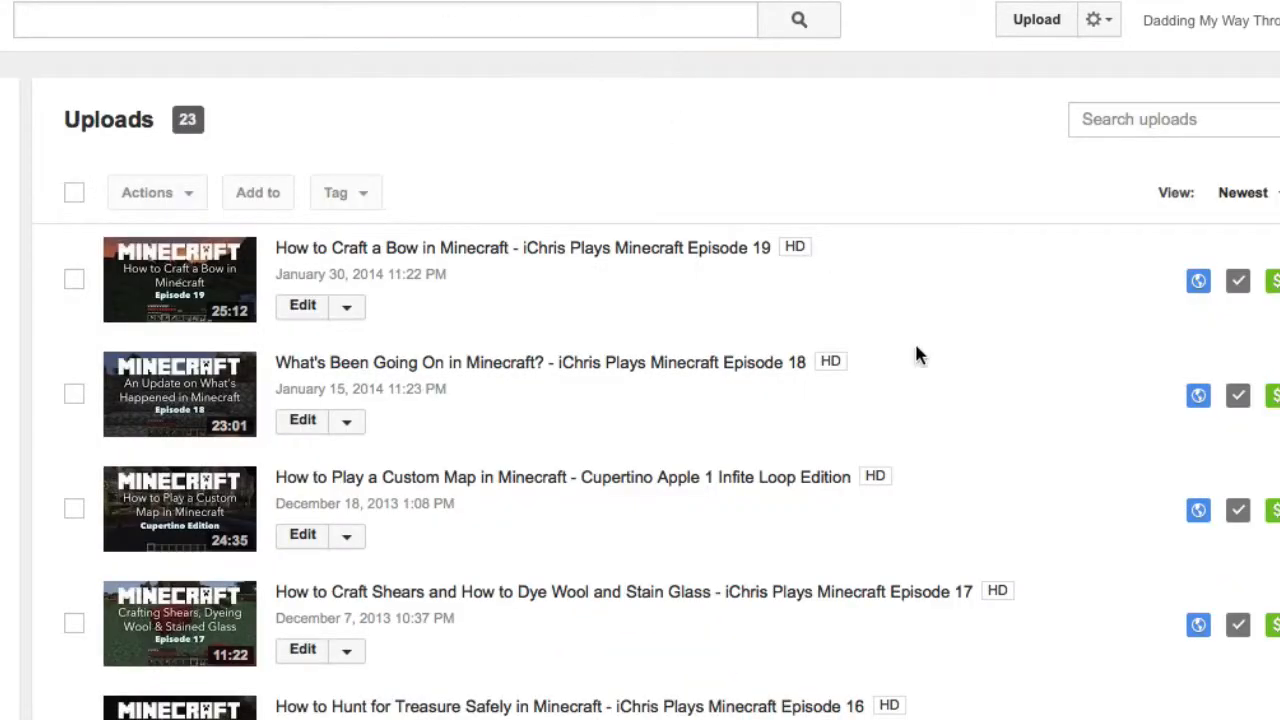
scroll(918, 355, "down", 8)
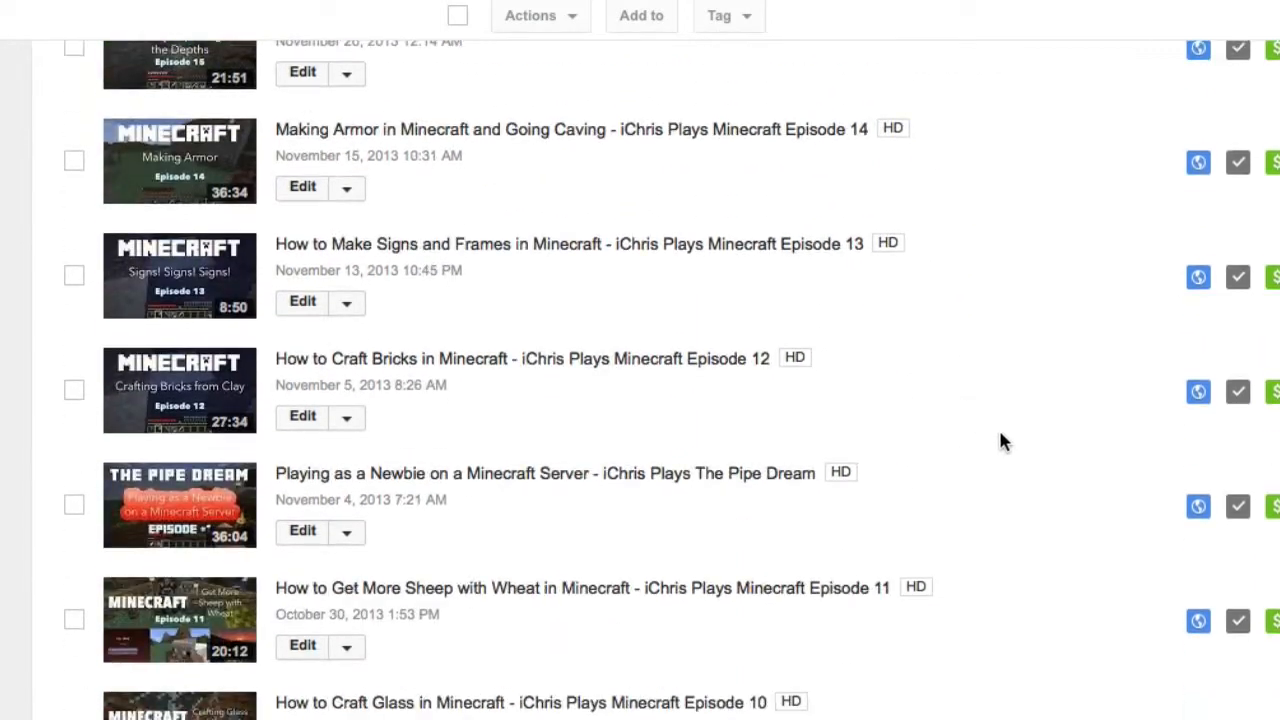
scroll(920, 506, "down", 2)
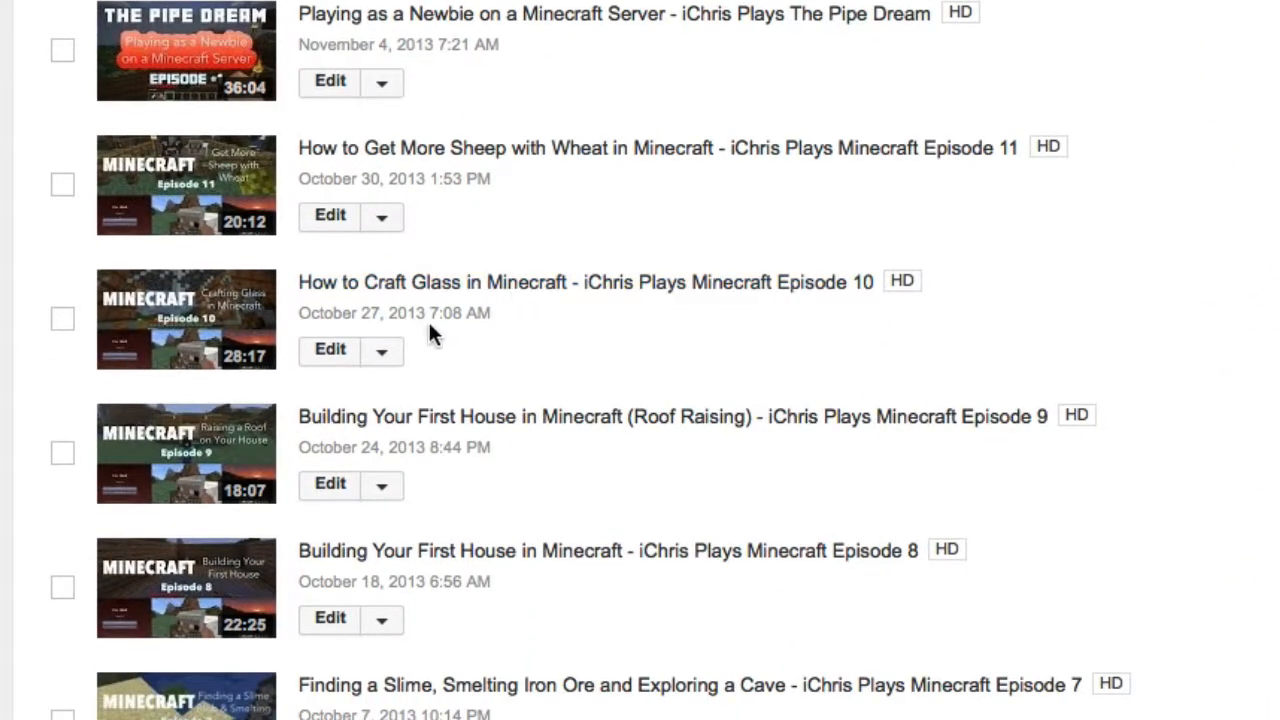
left_click(331, 354)
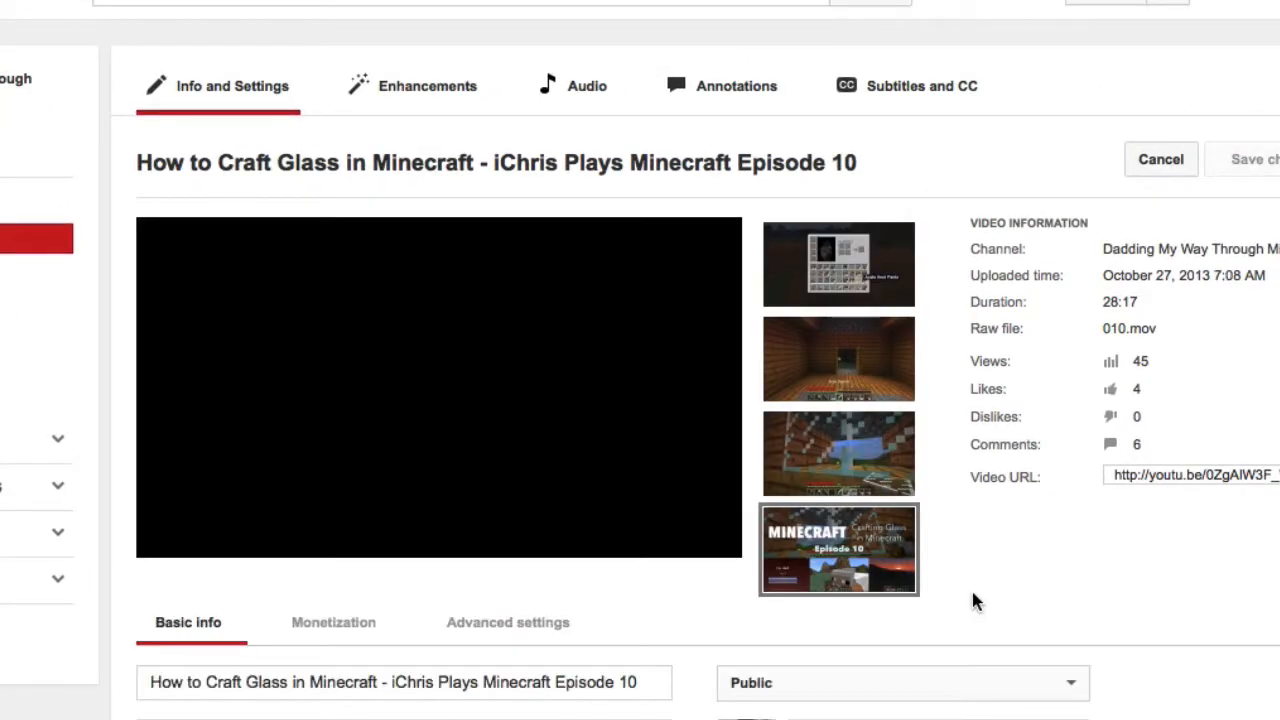
Switch from the video's basic info to its annotations editor and pause the playback near the start.
scroll(604, 563, "down", 5)
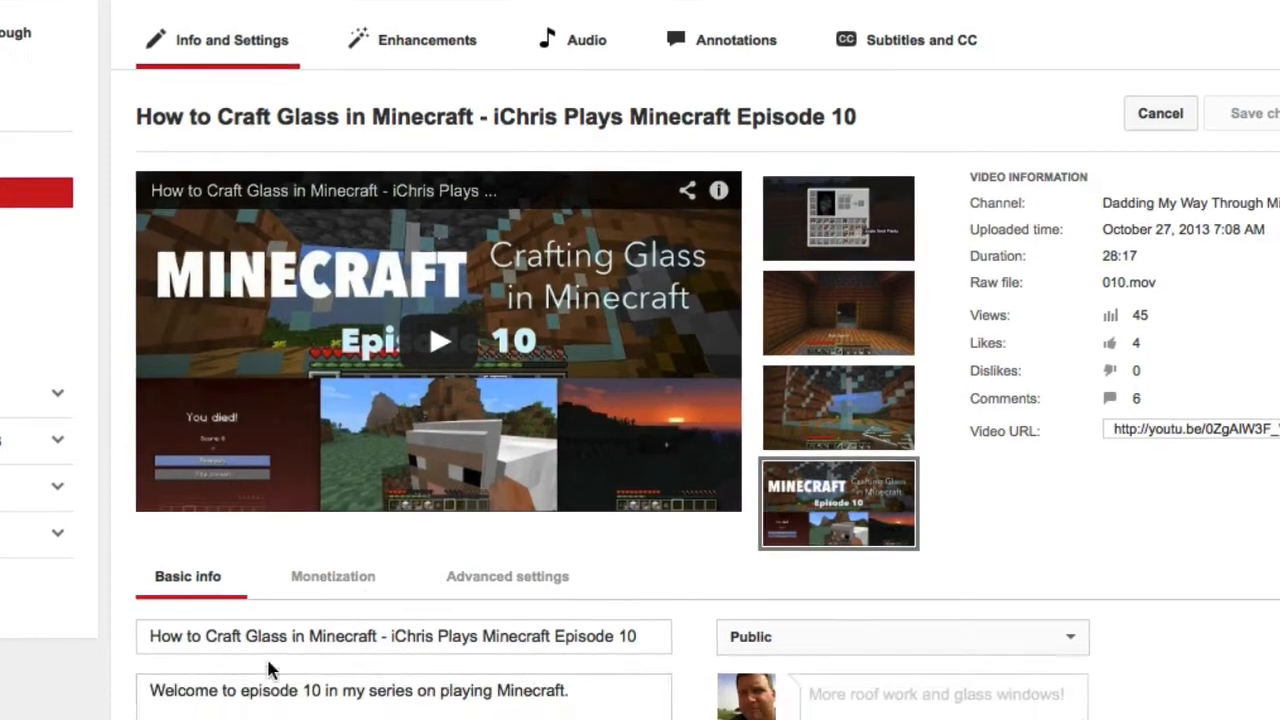
scroll(604, 563, "down", 2)
scroll(1000, 560, "up", 1)
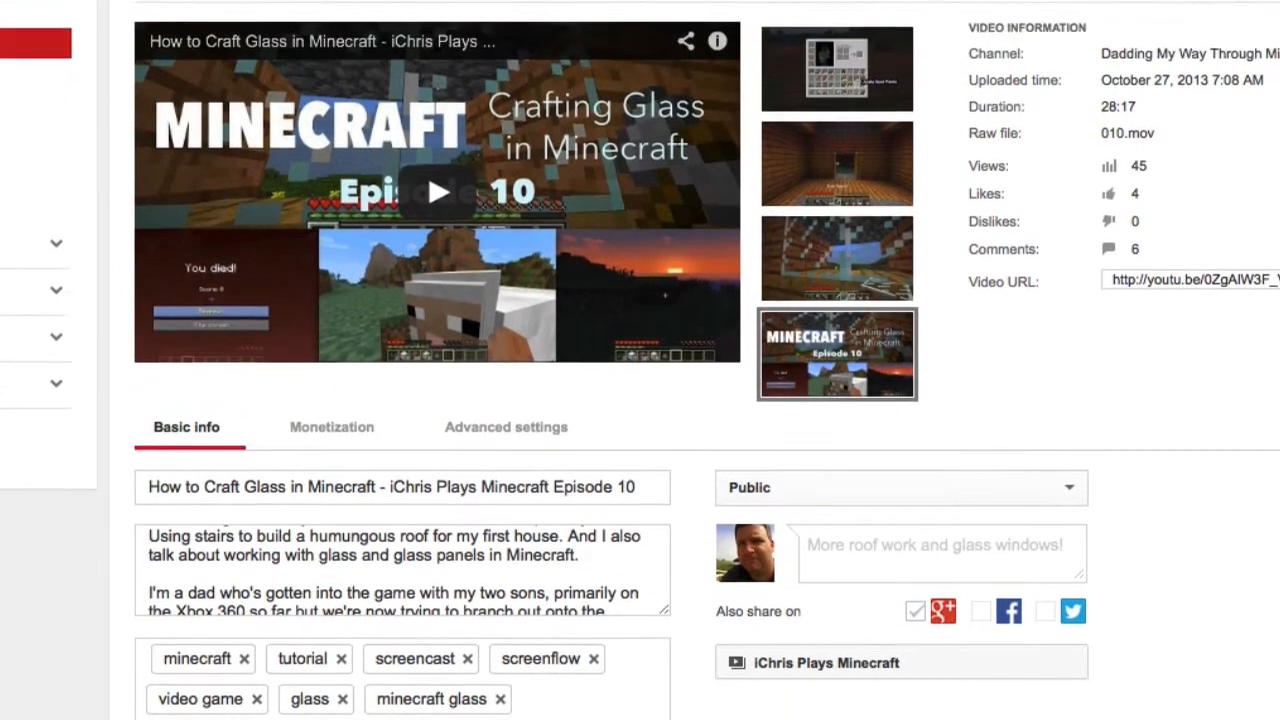
mouse_move(772, 252)
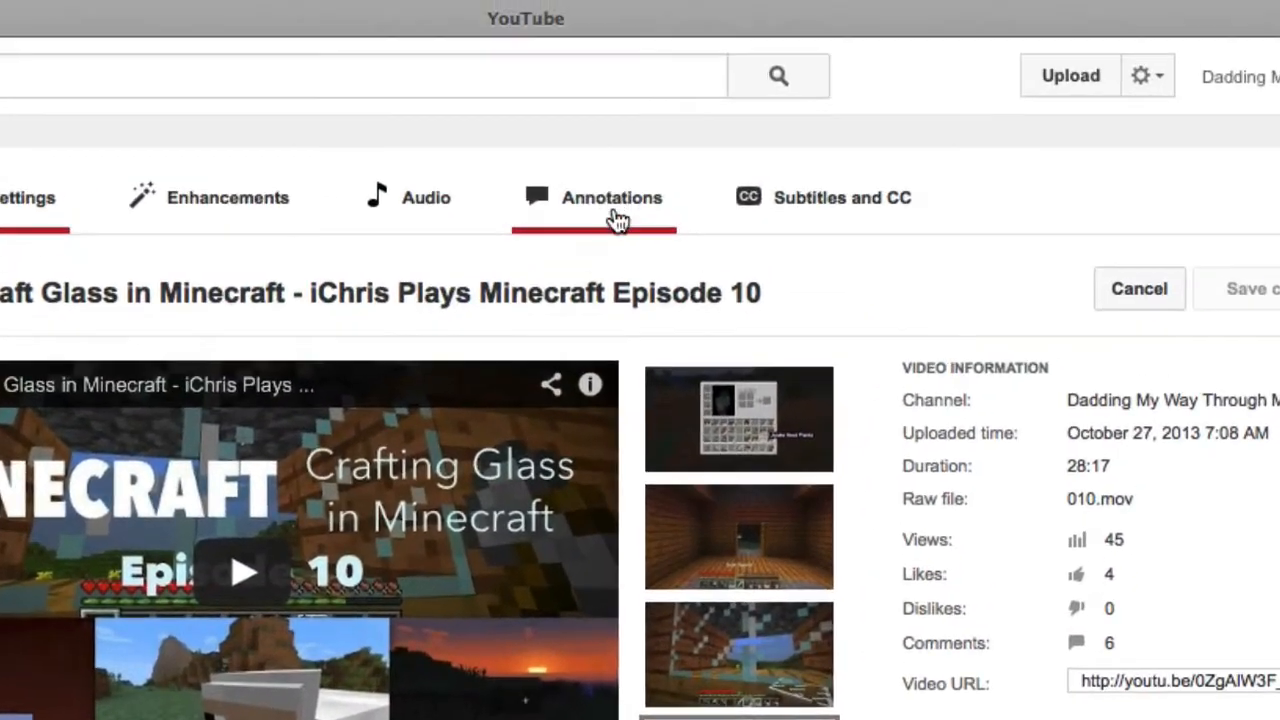
left_click(600, 212)
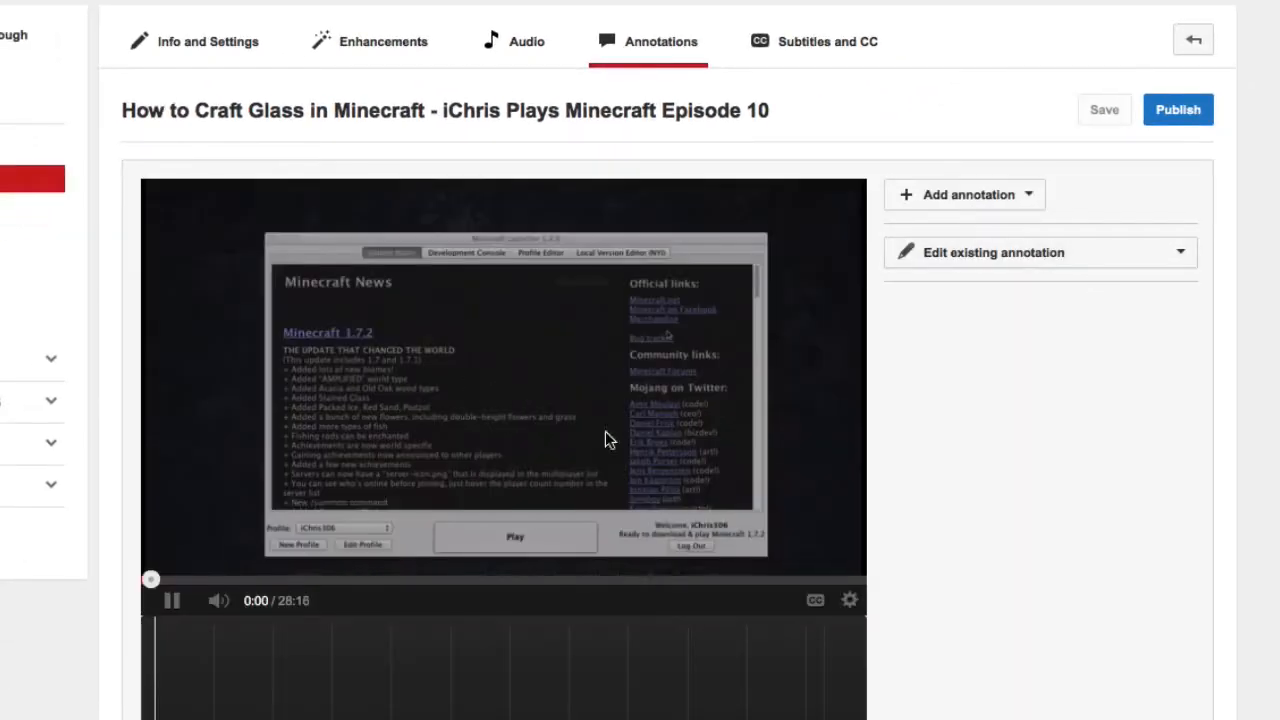
left_click(171, 600)
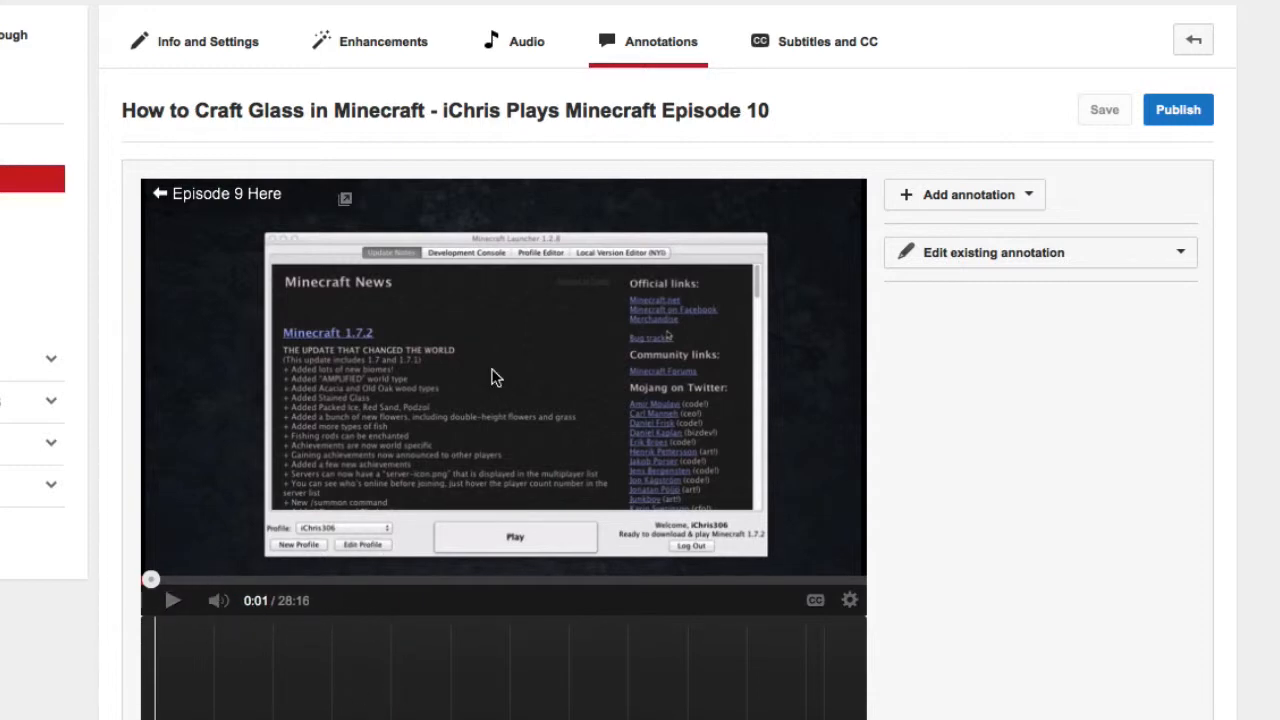
Select the existing "Episode 9 Here" annotation on the timeline and examine its text, timing and link settings.
scroll(585, 465, "down", 3)
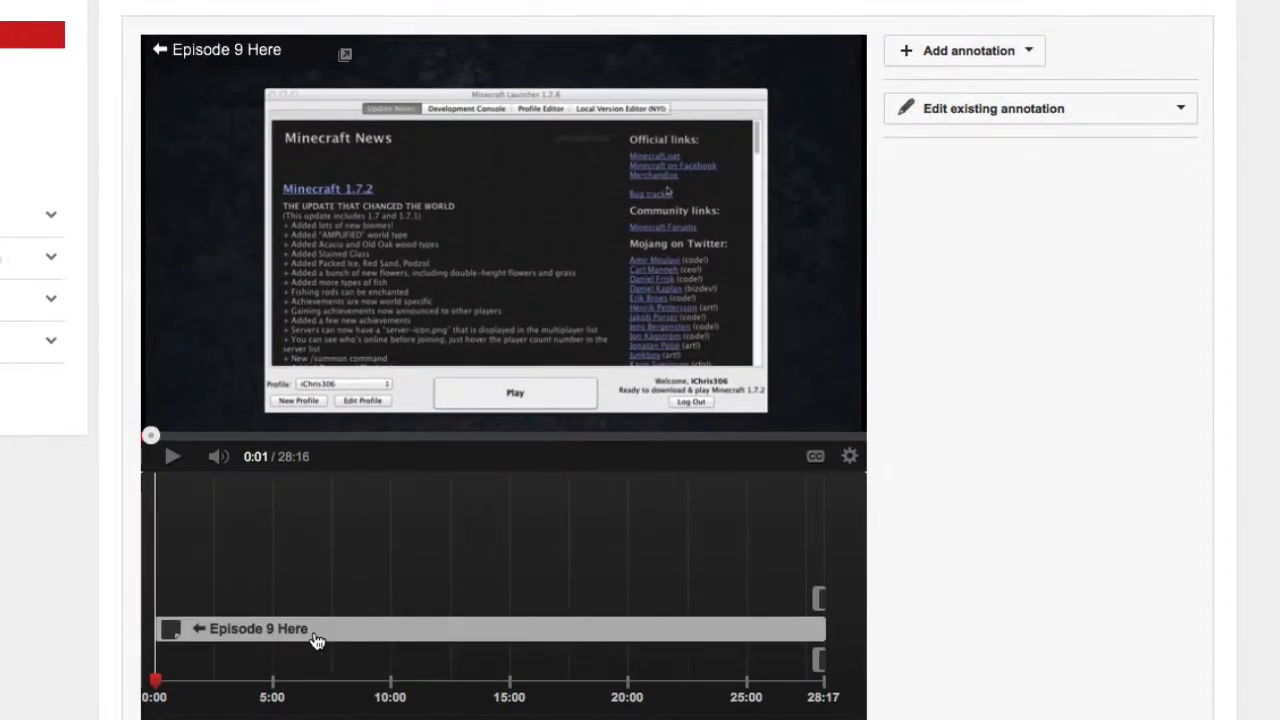
left_click(350, 630)
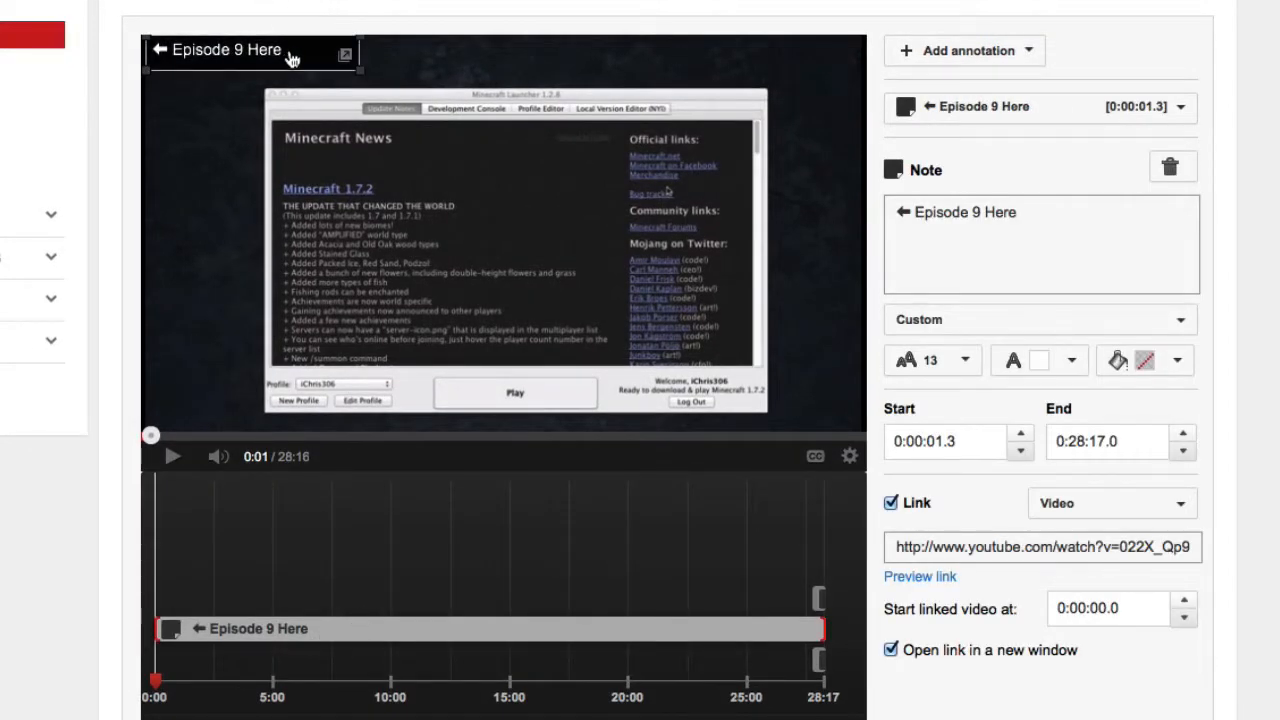
scroll(678, 536, "up", 1)
scroll(678, 536, "up", 3)
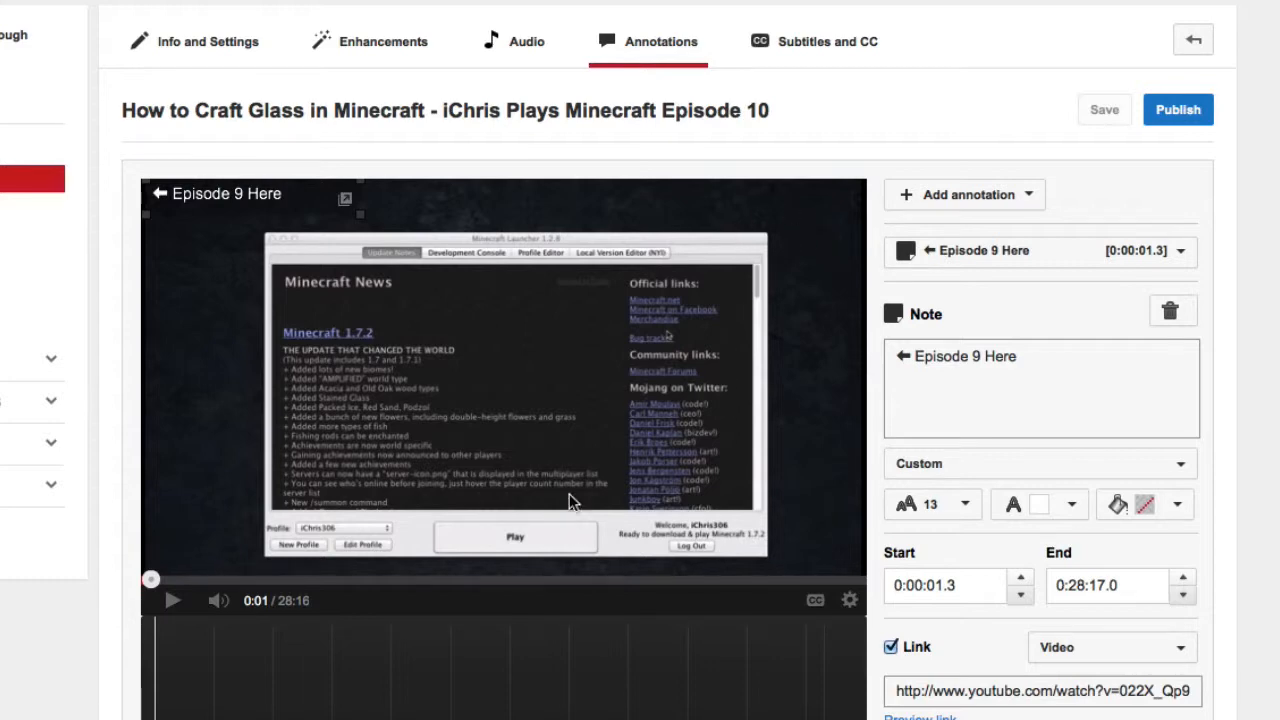
scroll(418, 700, "down", 3)
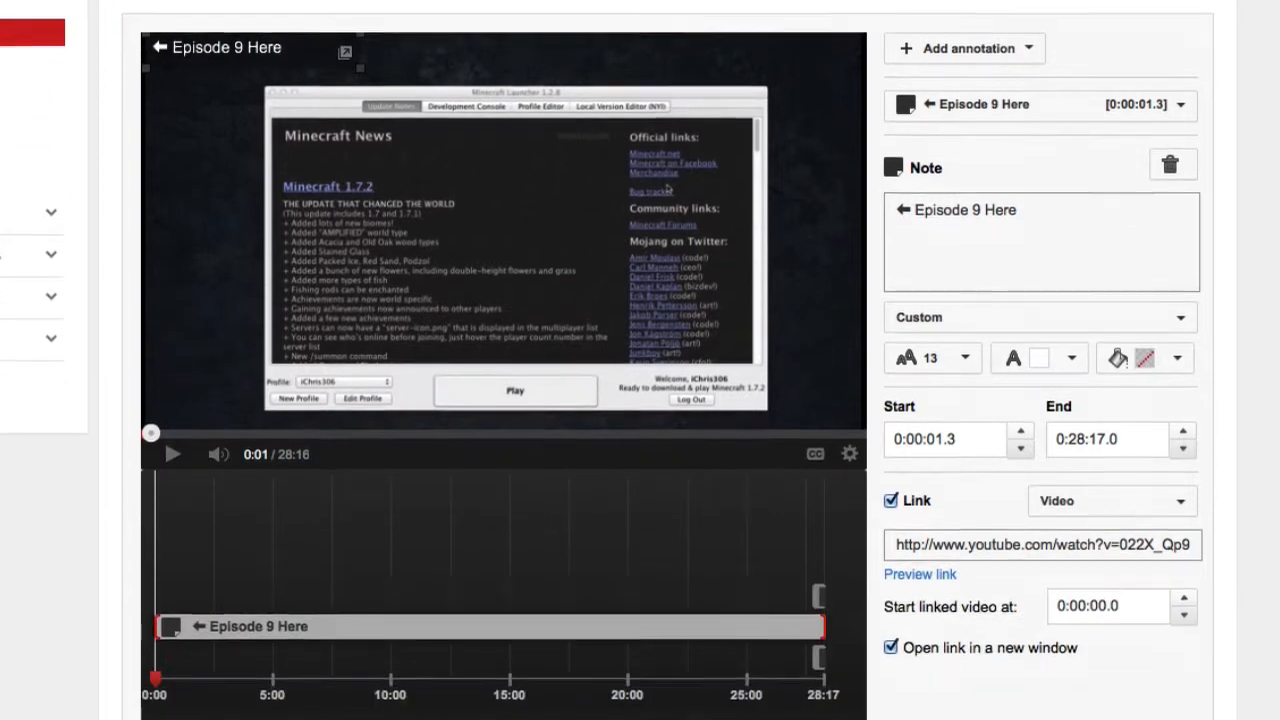
scroll(660, 688, "up", 3)
Add a new note annotation and extend its duration to the end of the video, at 0:28:16.3.
left_click(1030, 195)
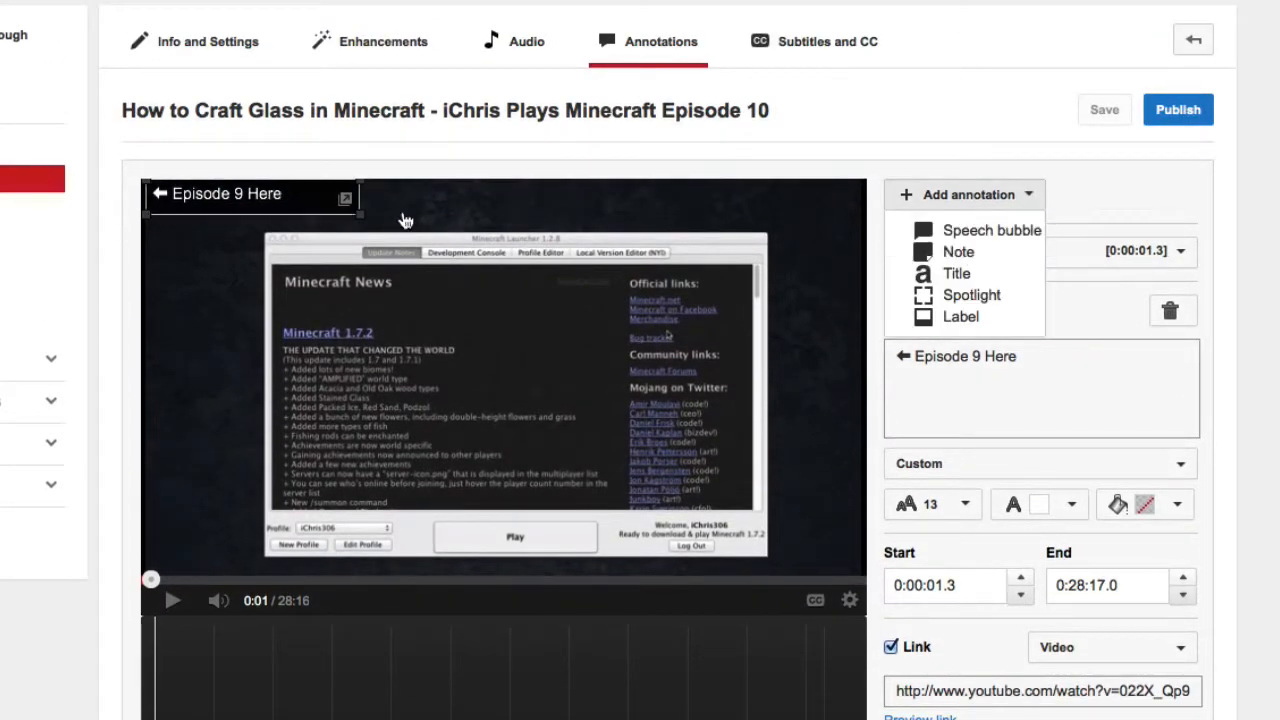
left_click(975, 258)
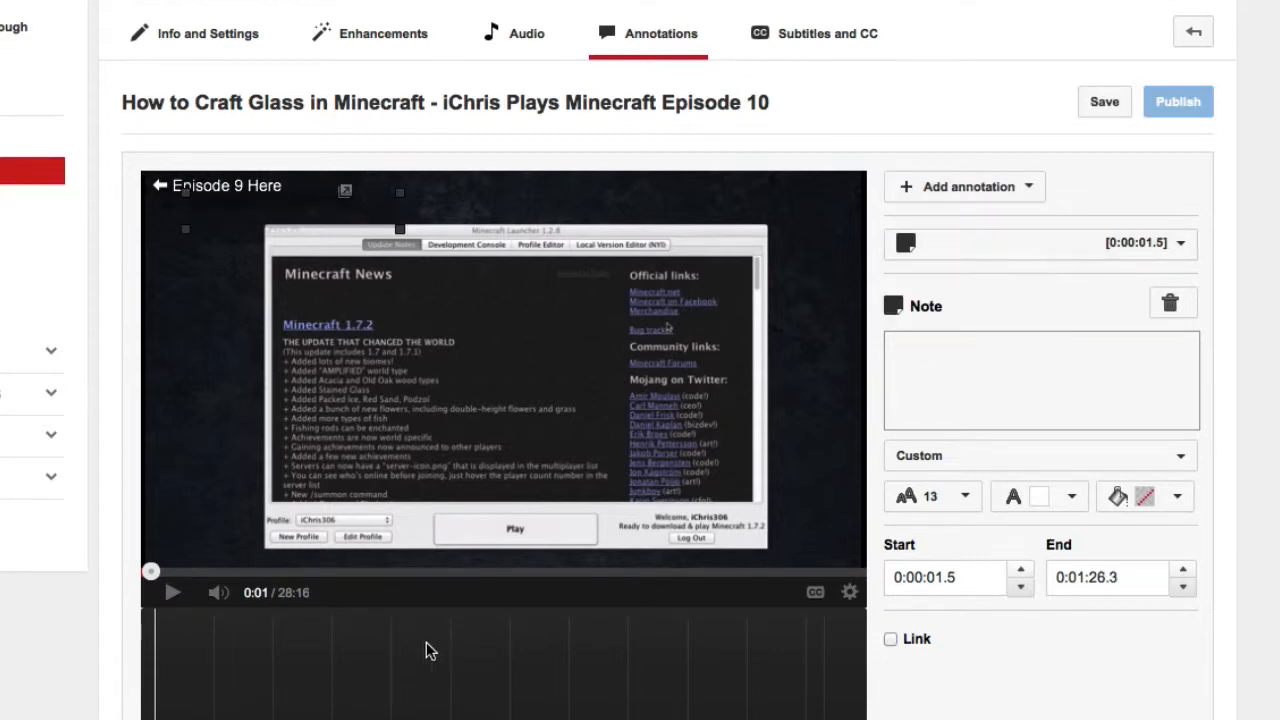
scroll(429, 649, "down", 3)
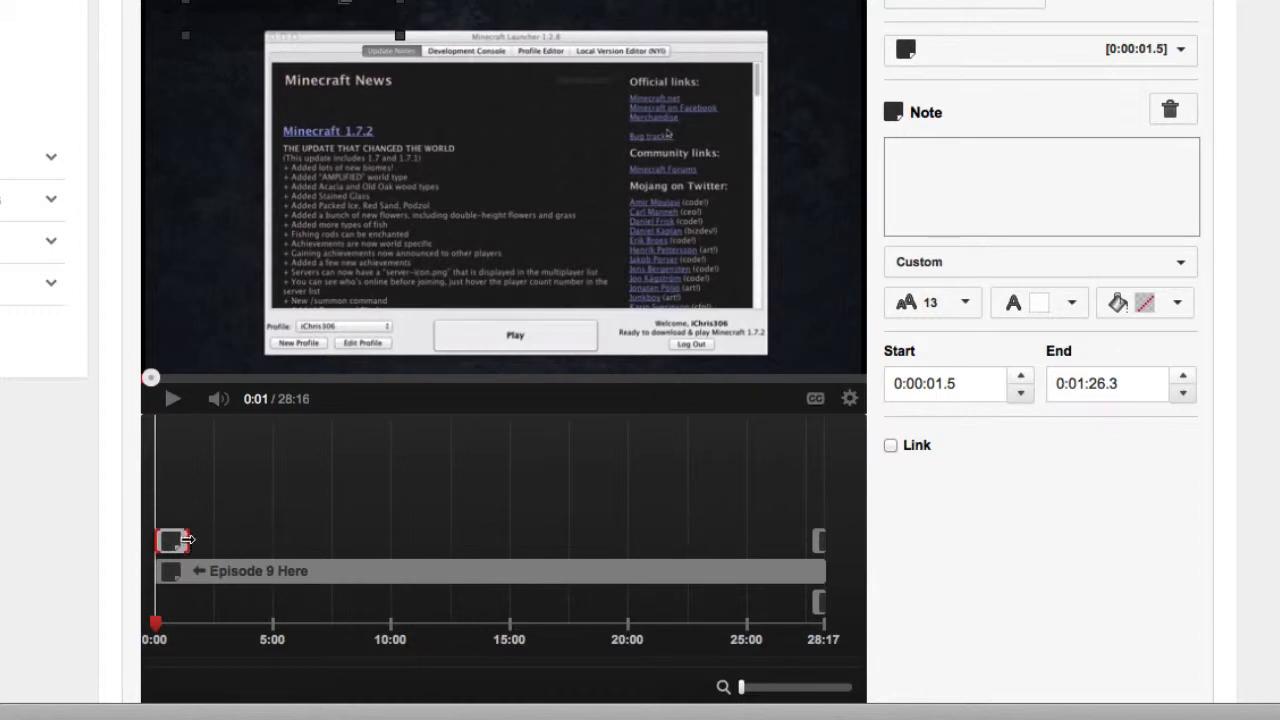
left_click_drag(187, 540, 900, 526)
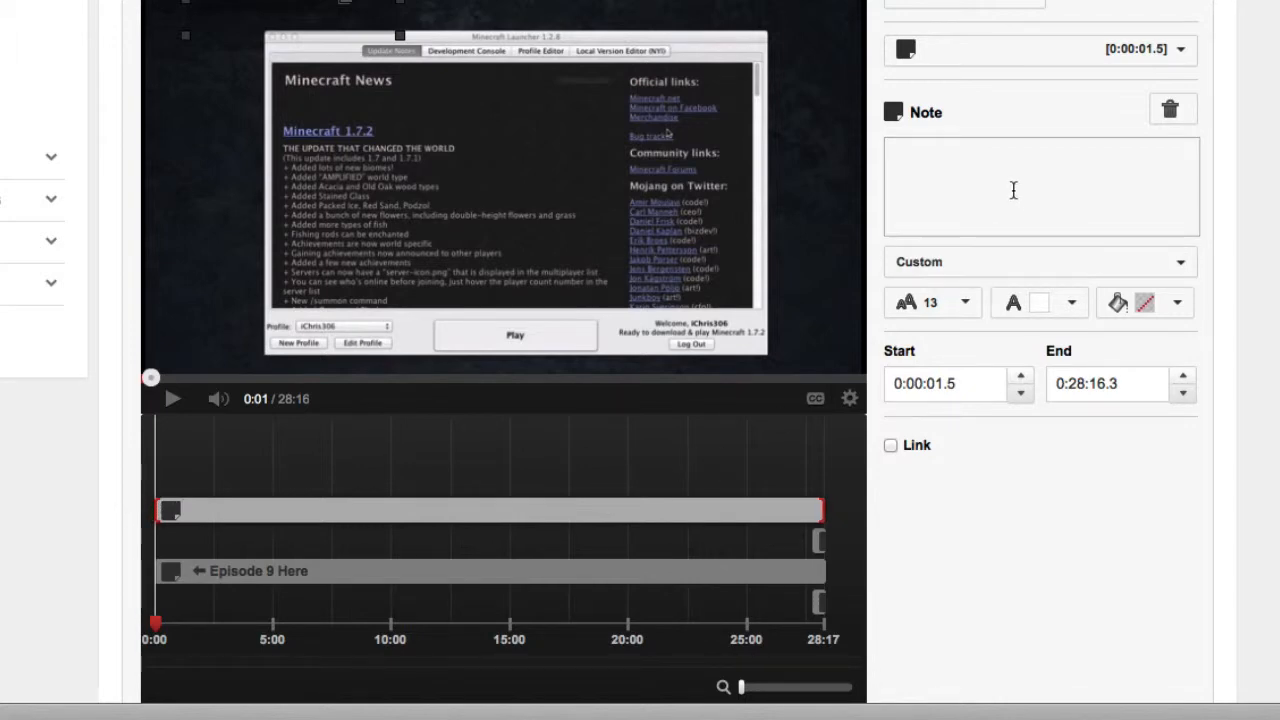
Enter "Episode 11 Here" as the text of the new note.
left_click(1013, 181)
type("E")
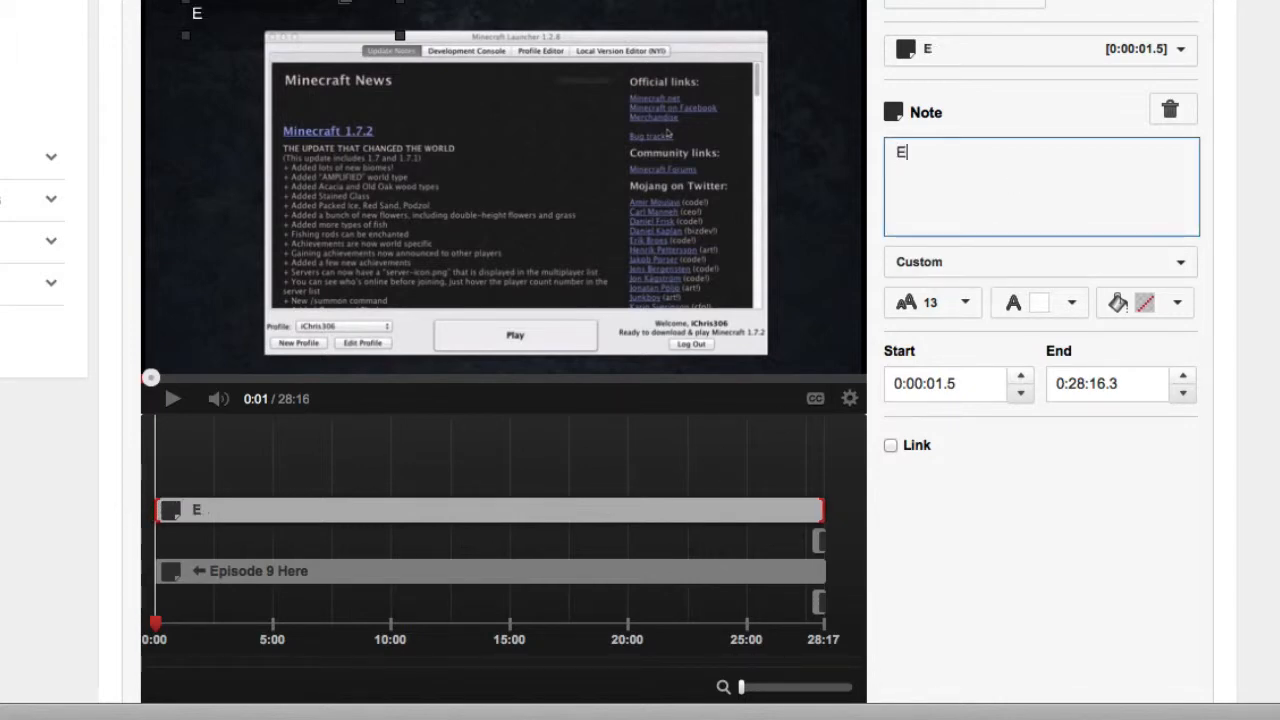
type("pisode 11")
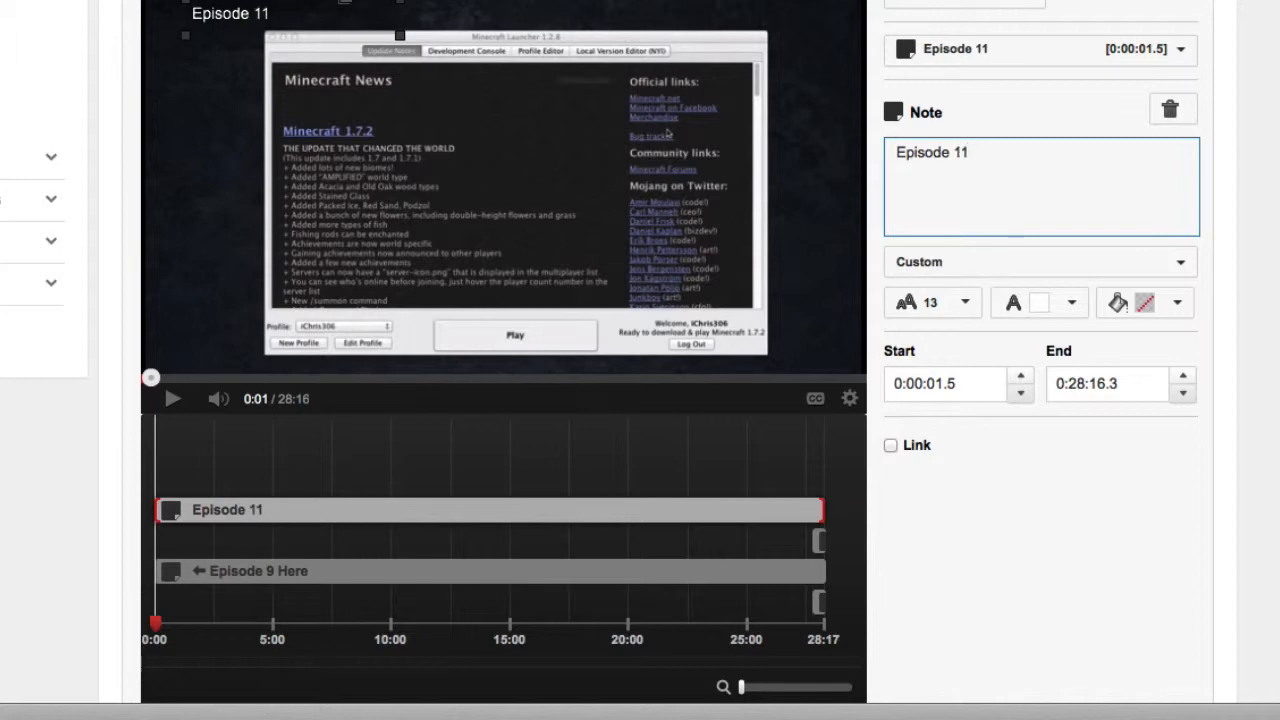
type(" HEre")
key("BackSpace")
key("BackSpace")
type("ere")
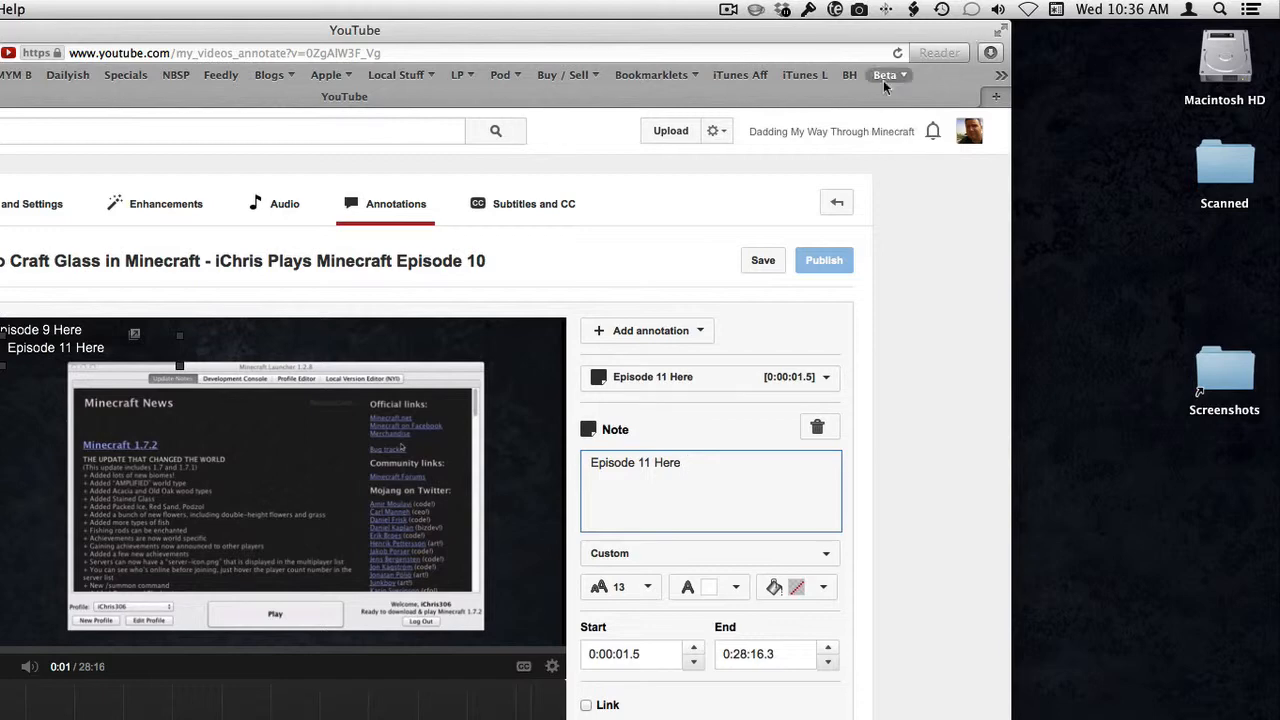
Append a heavy rightwards arrow to the note's text from the special characters viewer, then close the viewer.
left_click(1056, 10)
left_click(1078, 33)
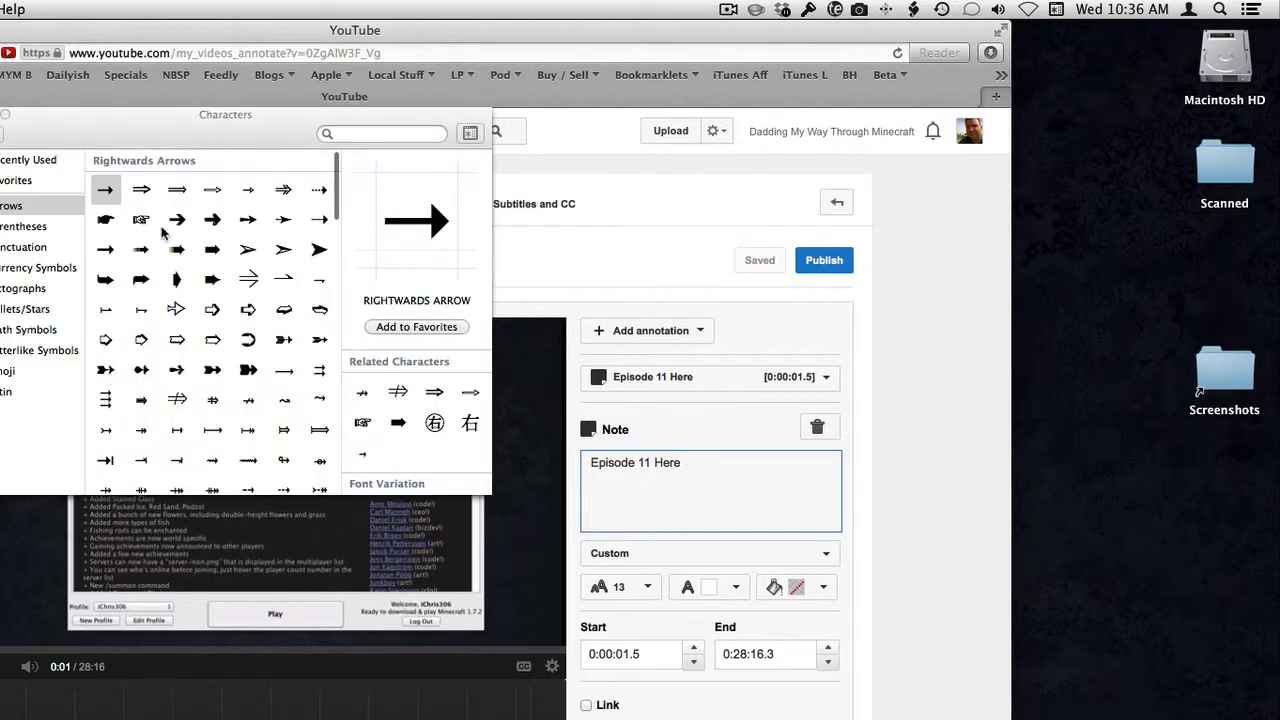
double_click(212, 219)
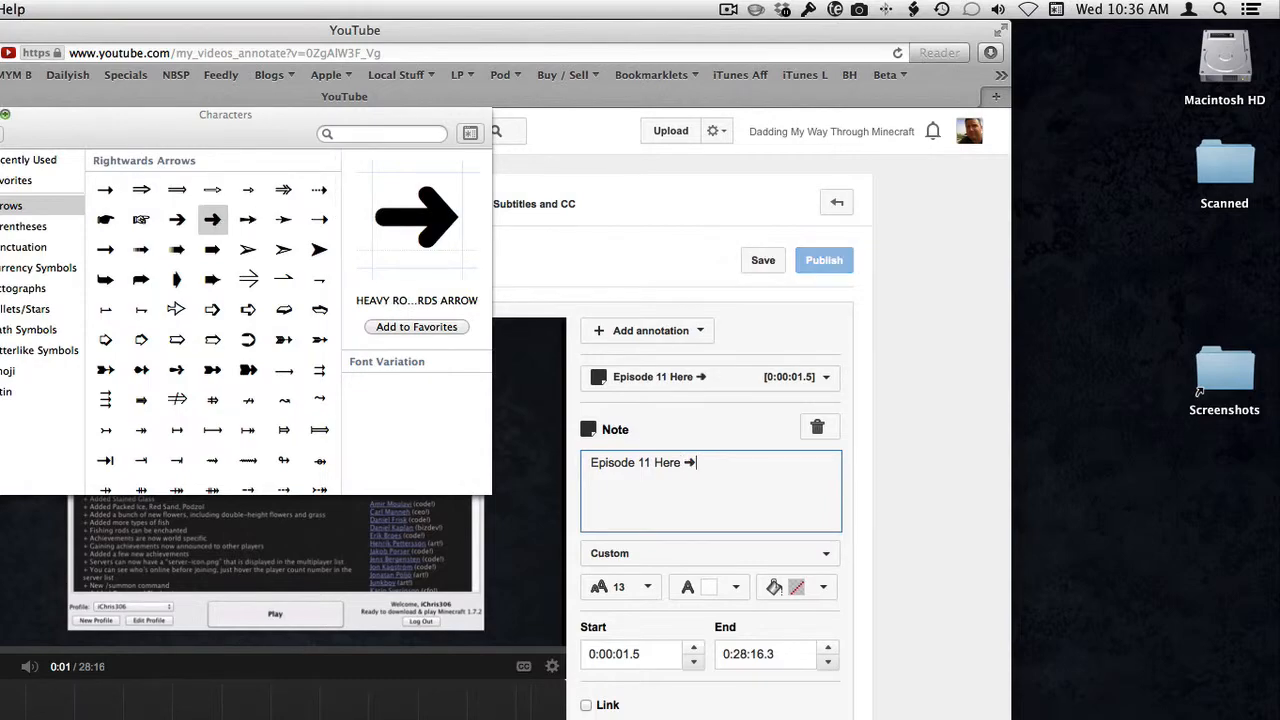
left_click(0, 115)
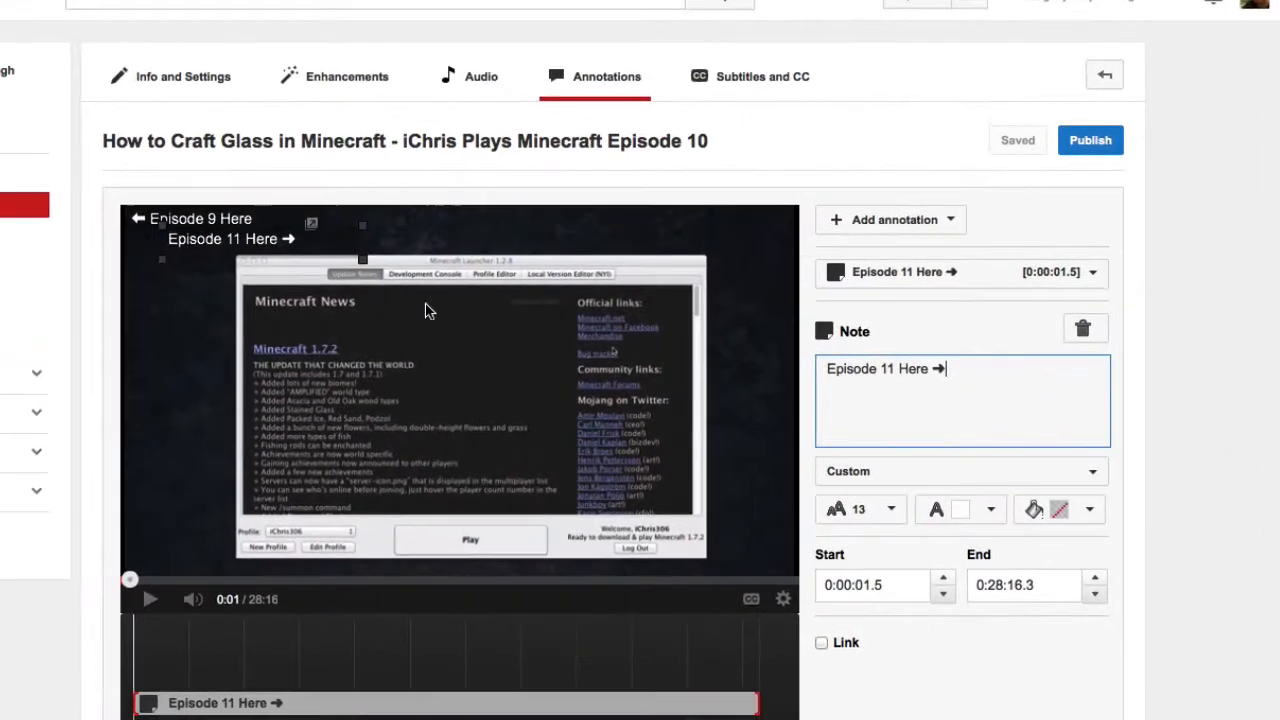
Move the new "Episode 11 Here" note to the upper-right corner of the video frame.
mouse_move(82, 368)
left_mouse_down()
mouse_move(90, 404)
mouse_move(269, 383)
left_mouse_up()
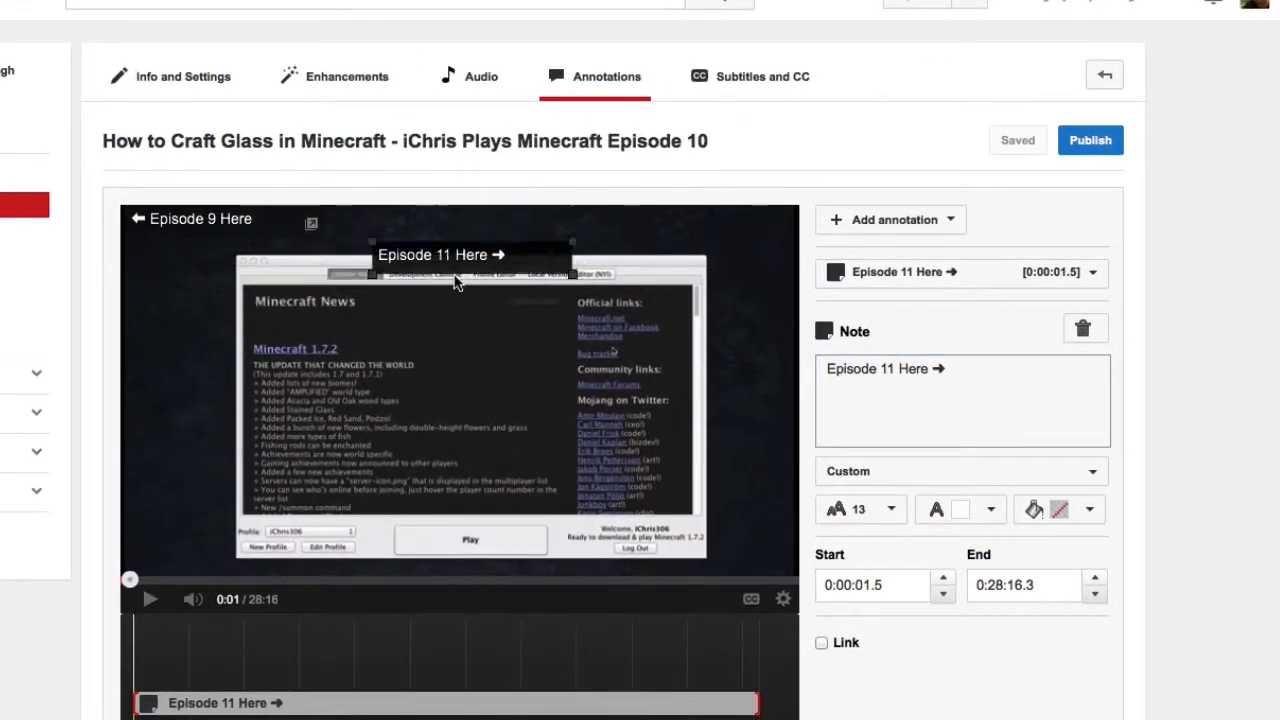
left_click_drag(455, 283, 731, 229)
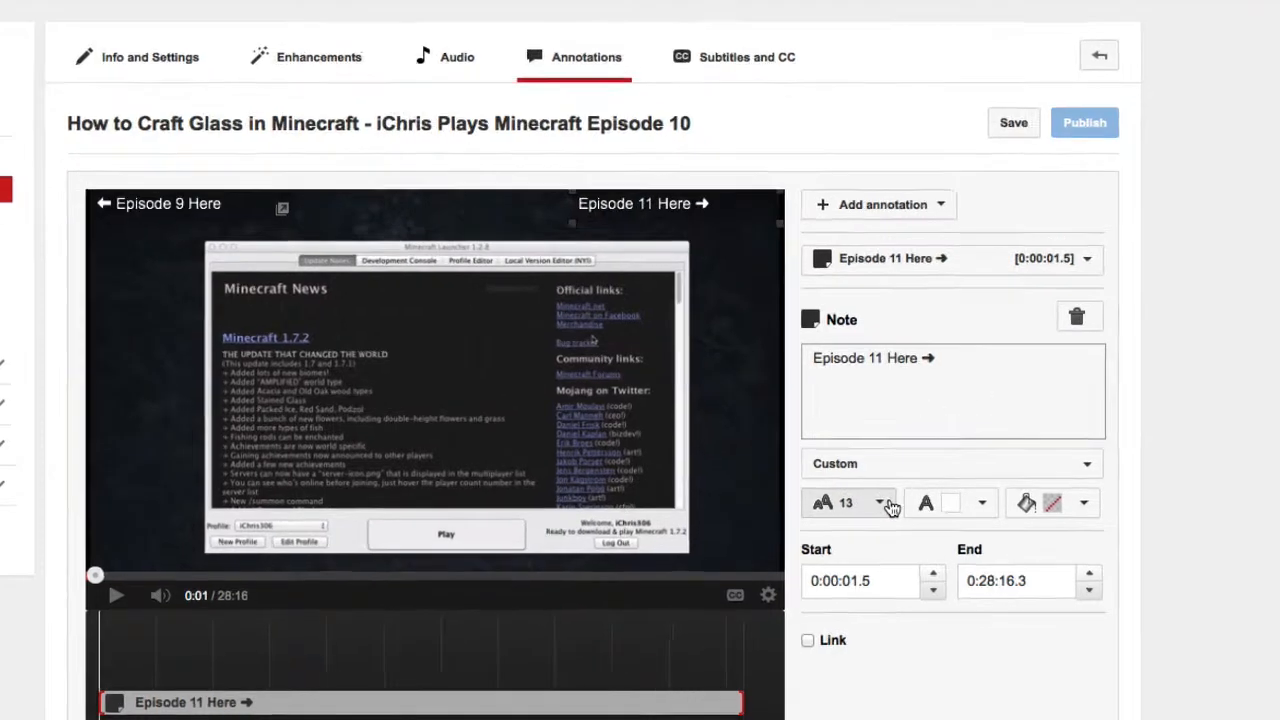
Try text sizes 16 and 28 on the note, enlarging its box slightly to fit.
left_click(880, 510)
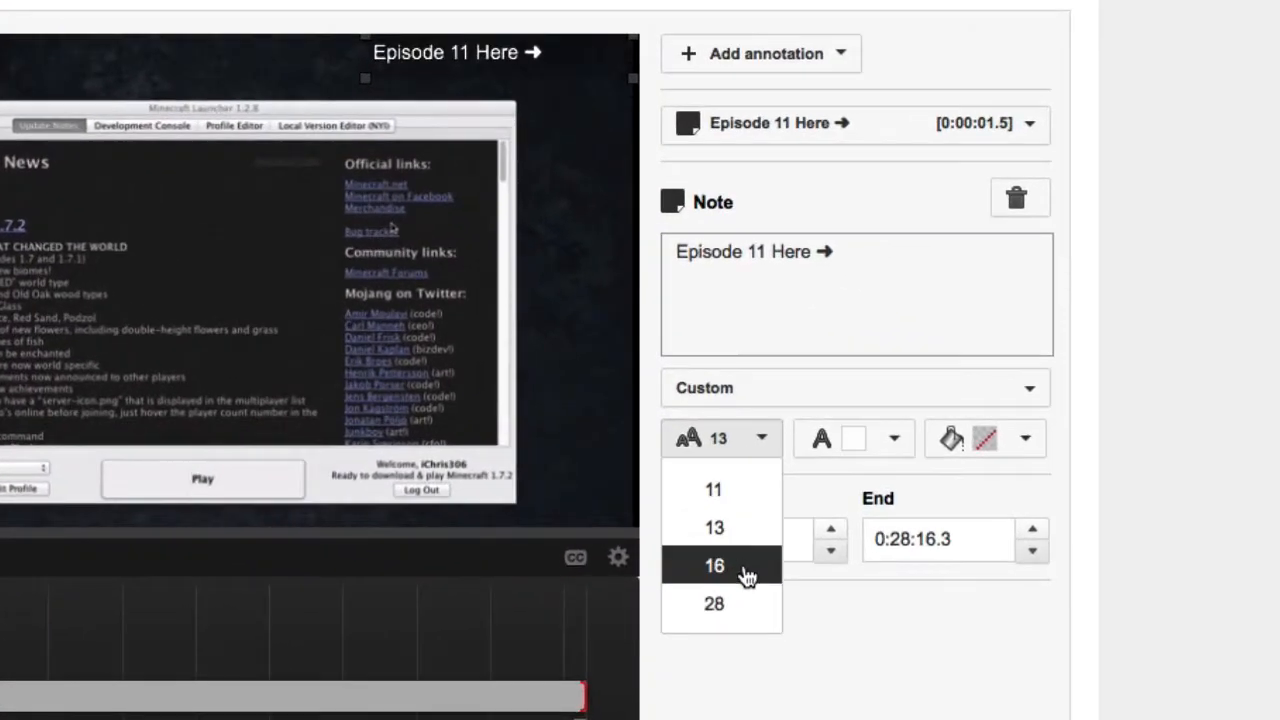
left_click(746, 570)
left_click(761, 440)
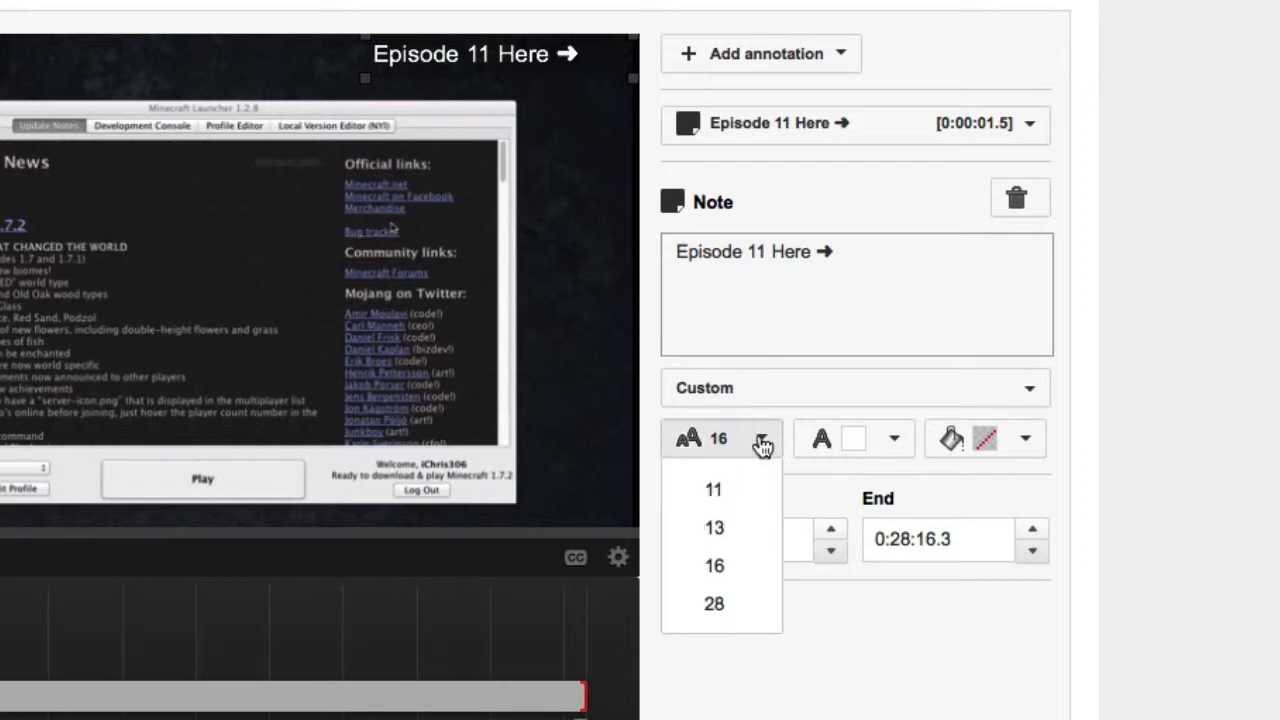
left_click(741, 612)
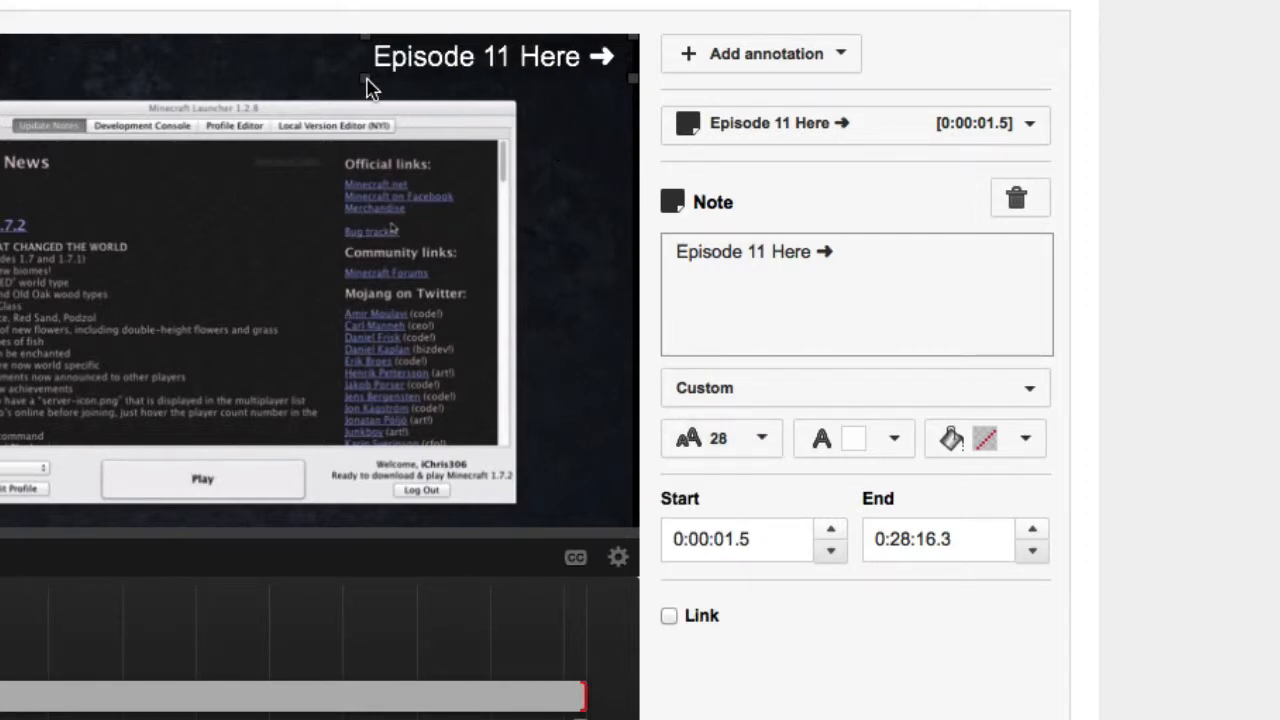
mouse_move(368, 88)
left_mouse_down()
mouse_move(231, 223)
mouse_move(163, 121)
mouse_move(109, 206)
mouse_move(315, 104)
mouse_move(372, 102)
left_mouse_up()
Set the note's text size to 13 and shrink its box to fit closely around the text.
left_click(760, 440)
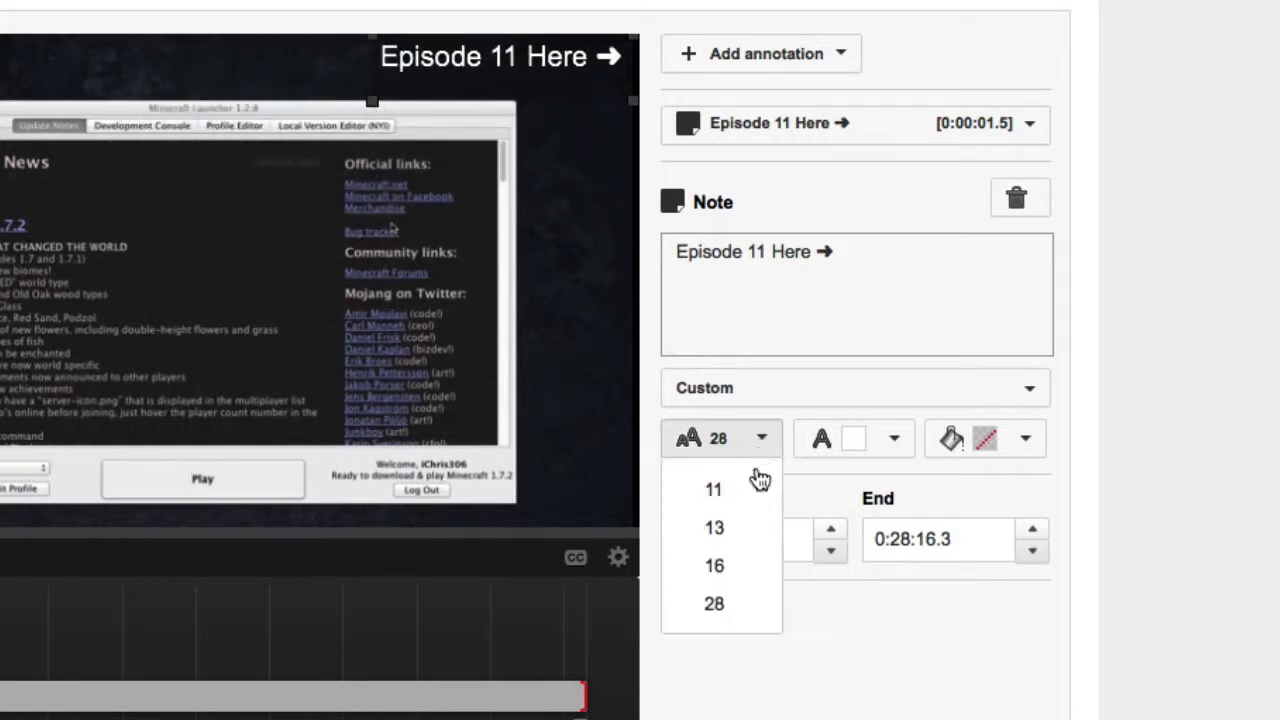
left_click(746, 539)
left_click_drag(369, 106, 437, 88)
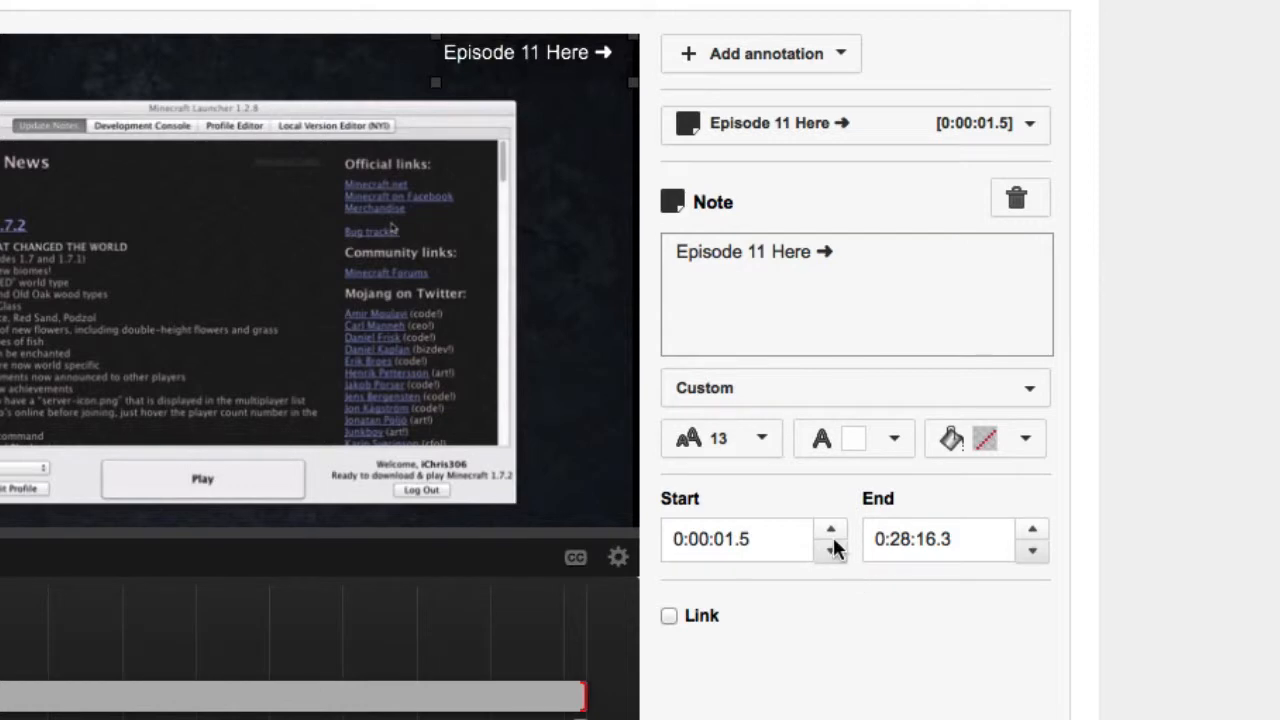
Try black as the note's text colour, then set it back to white.
left_click(894, 440)
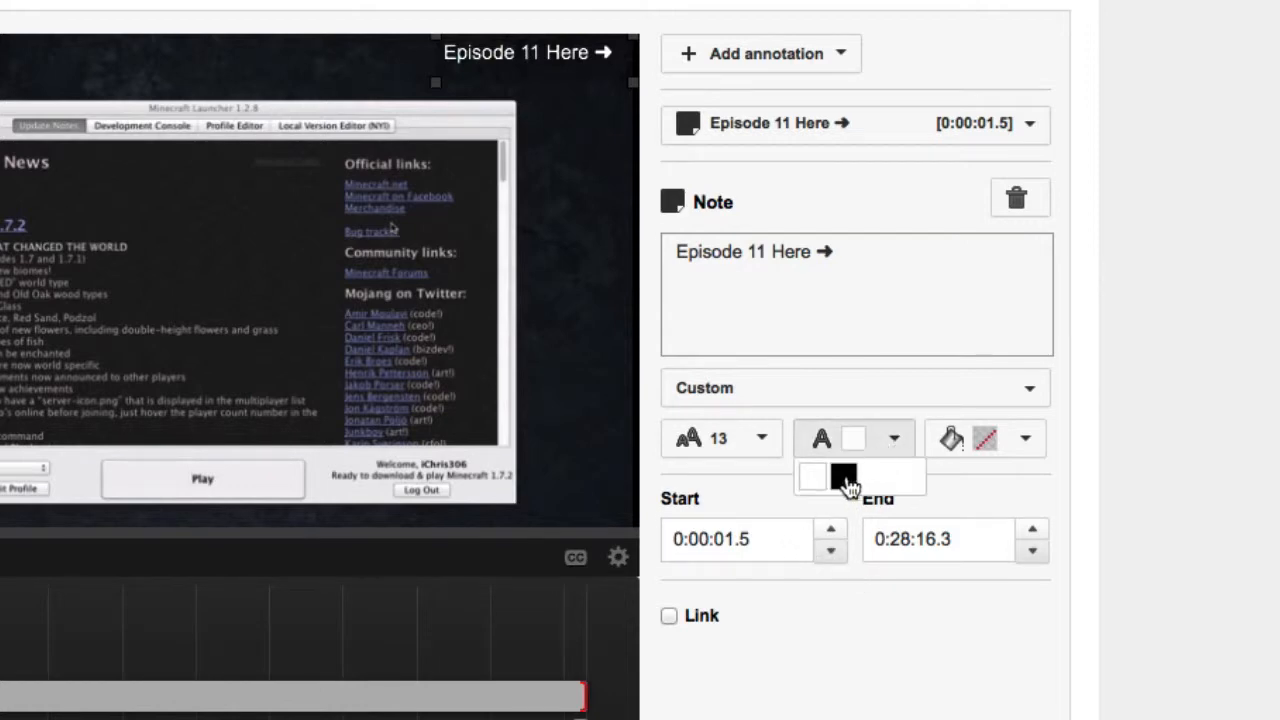
left_click(840, 478)
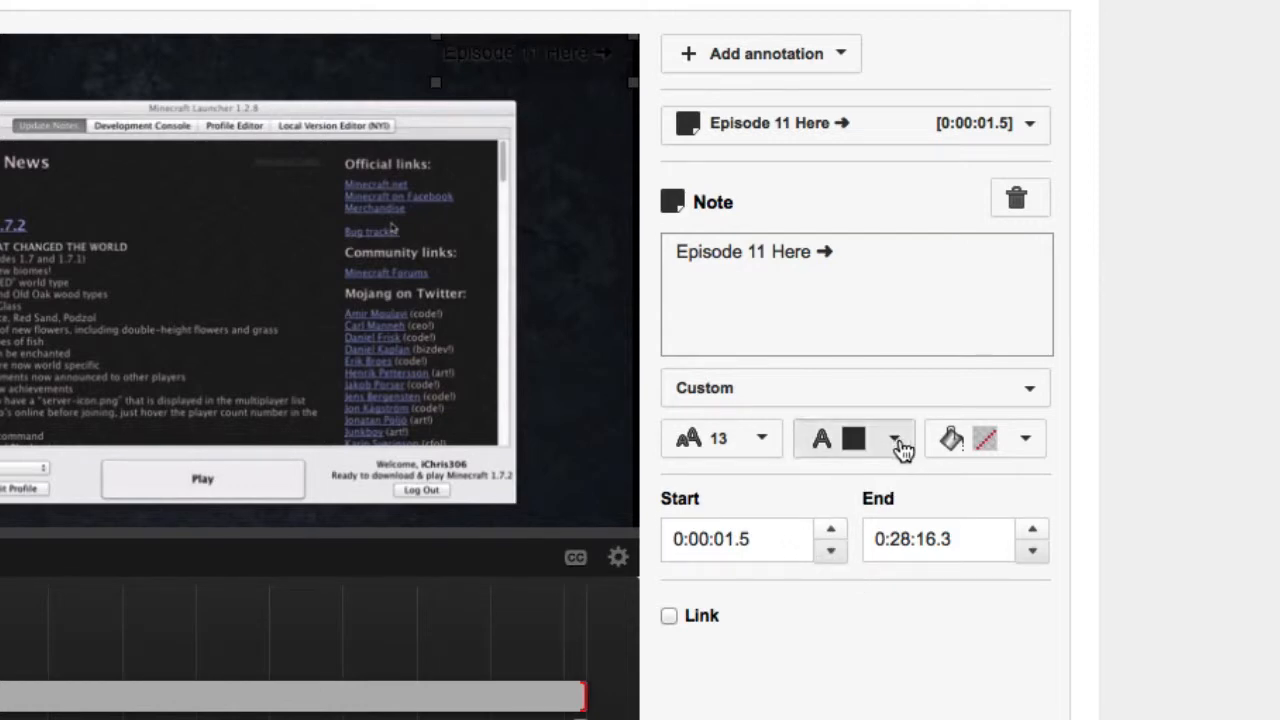
left_click(899, 446)
left_click(811, 481)
Try an orange background on the note, then replace it with the checkered transparent fill.
left_click(1027, 444)
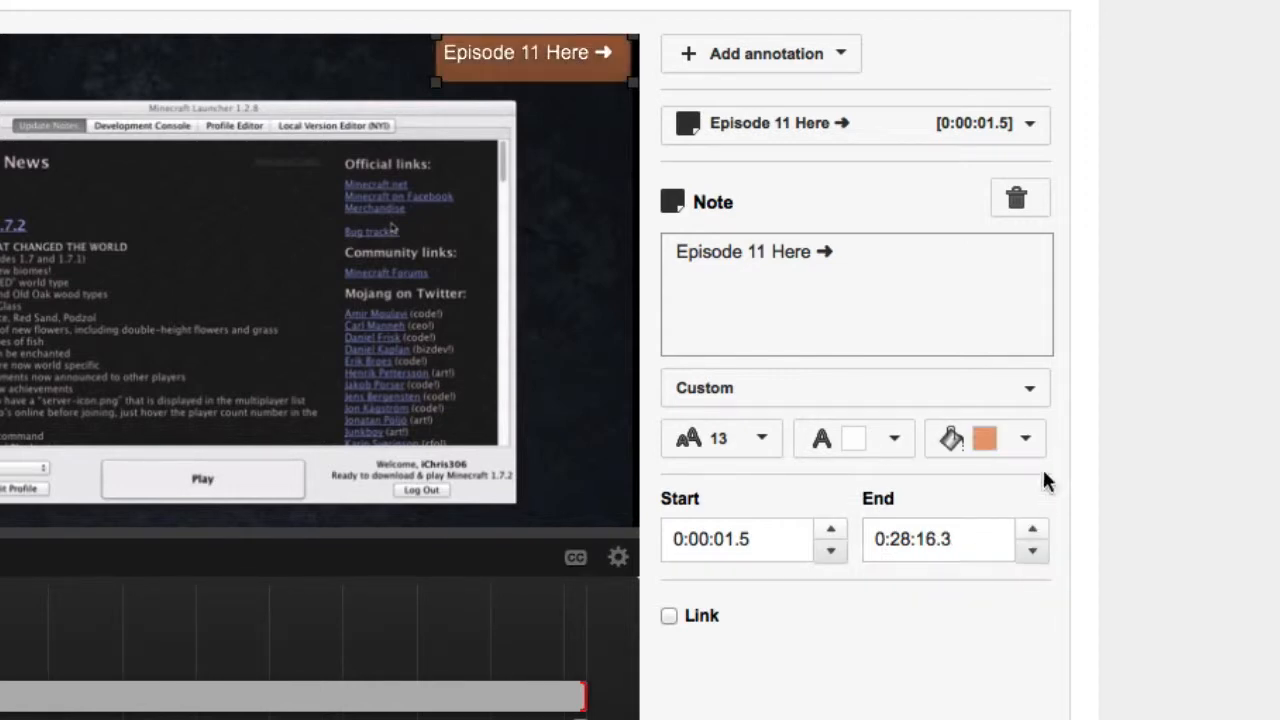
left_click(1030, 443)
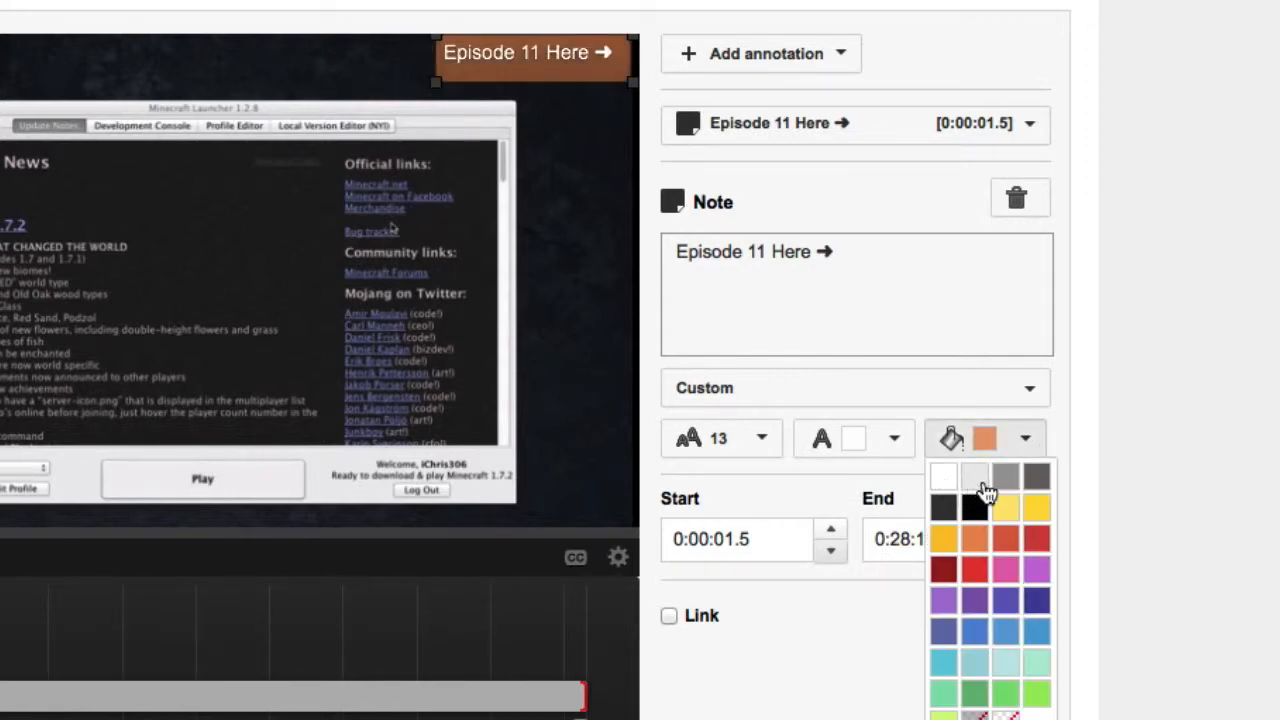
left_click(1005, 715)
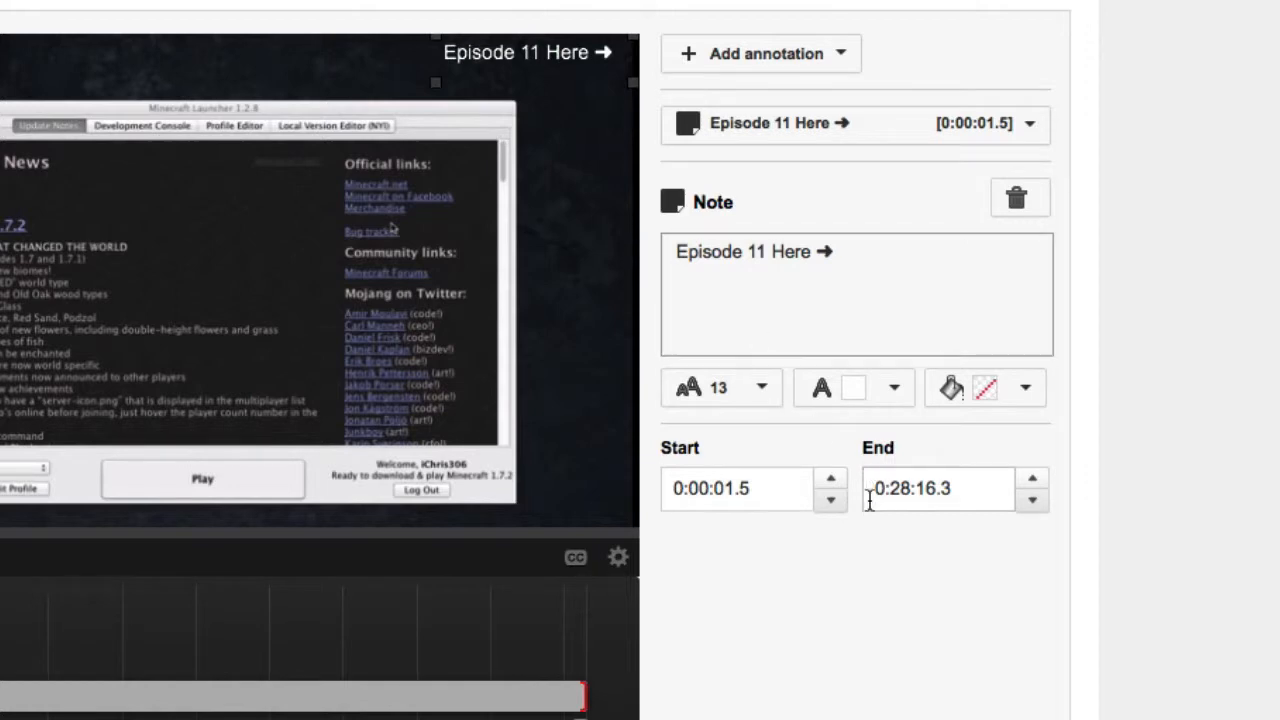
Set the note's start time to 0:00:00.0.
double_click(831, 500)
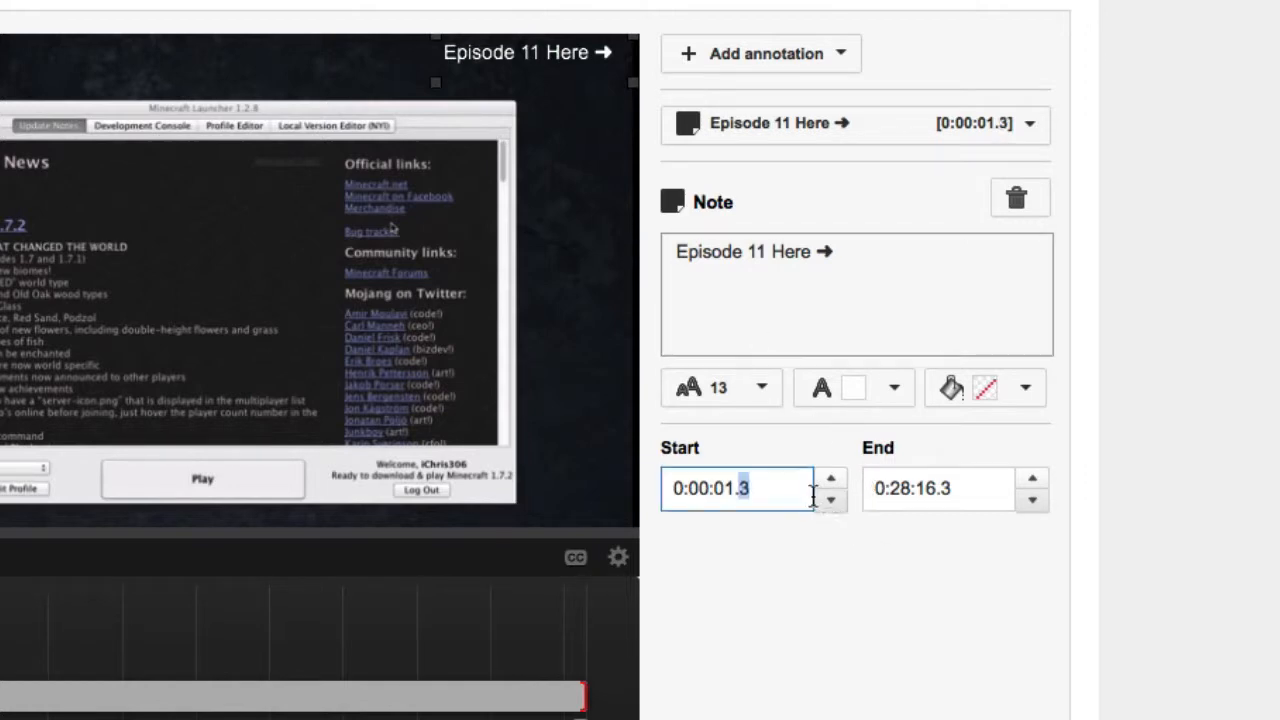
double_click(722, 488)
type("00")
left_click(804, 621)
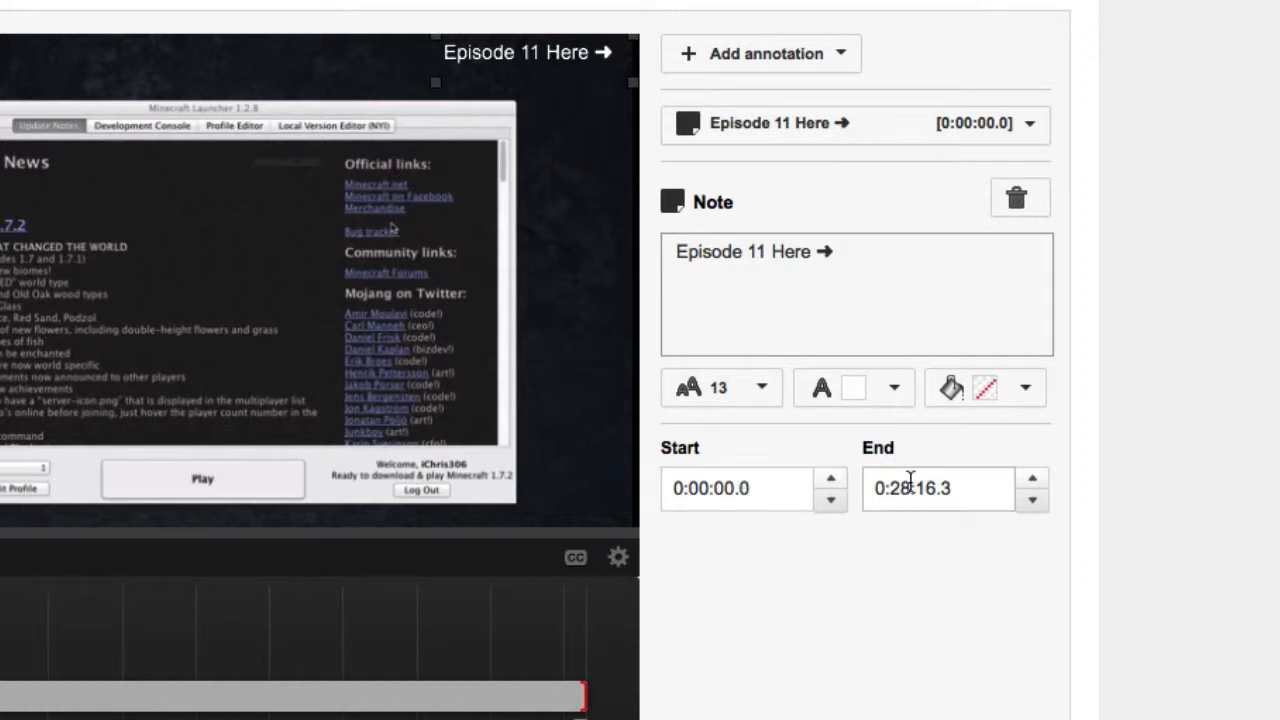
Alternate the note's background between the checkered and grey slashed no-fill options, ending on the grey slashed one.
scroll(952, 657, "down", 2)
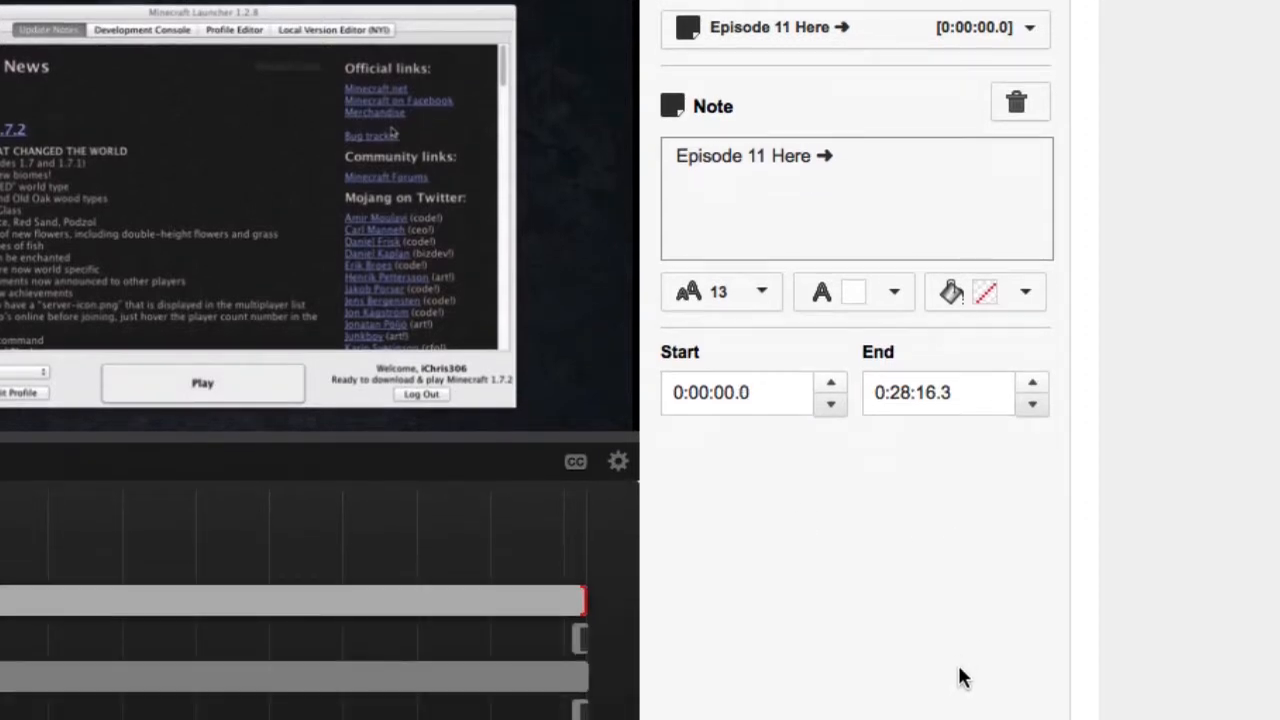
left_click(1030, 348)
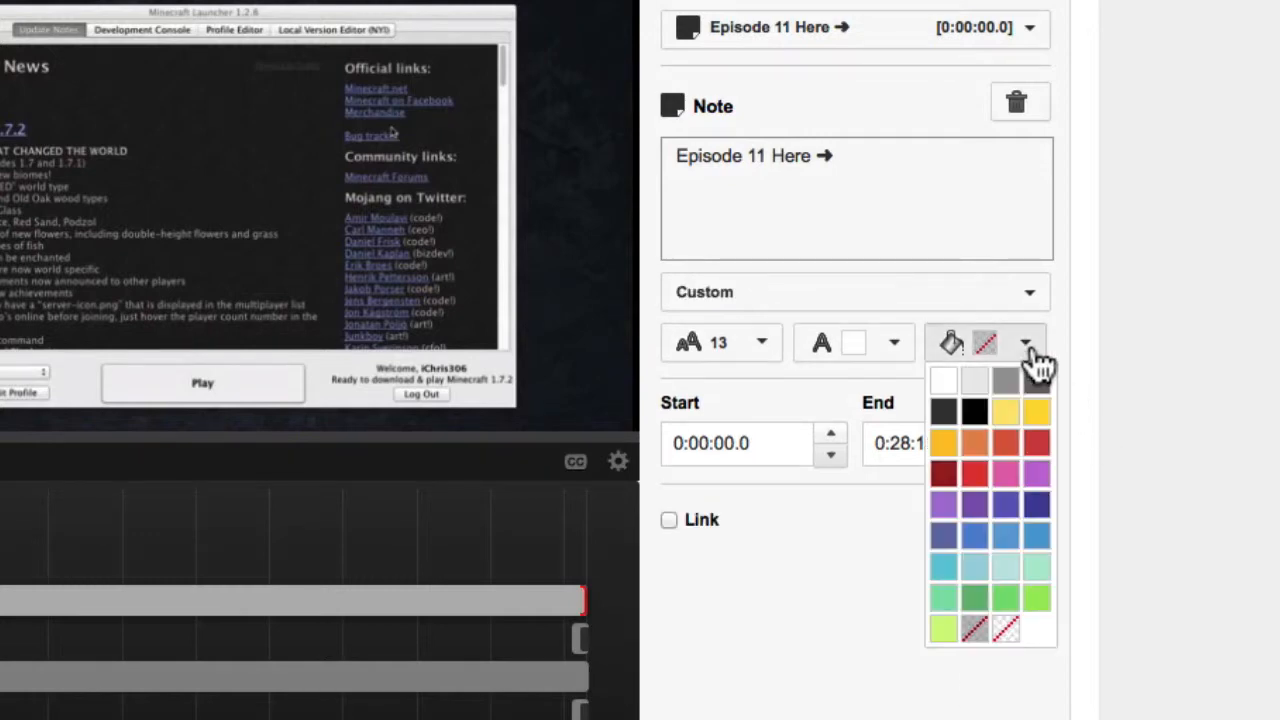
left_click(1006, 632)
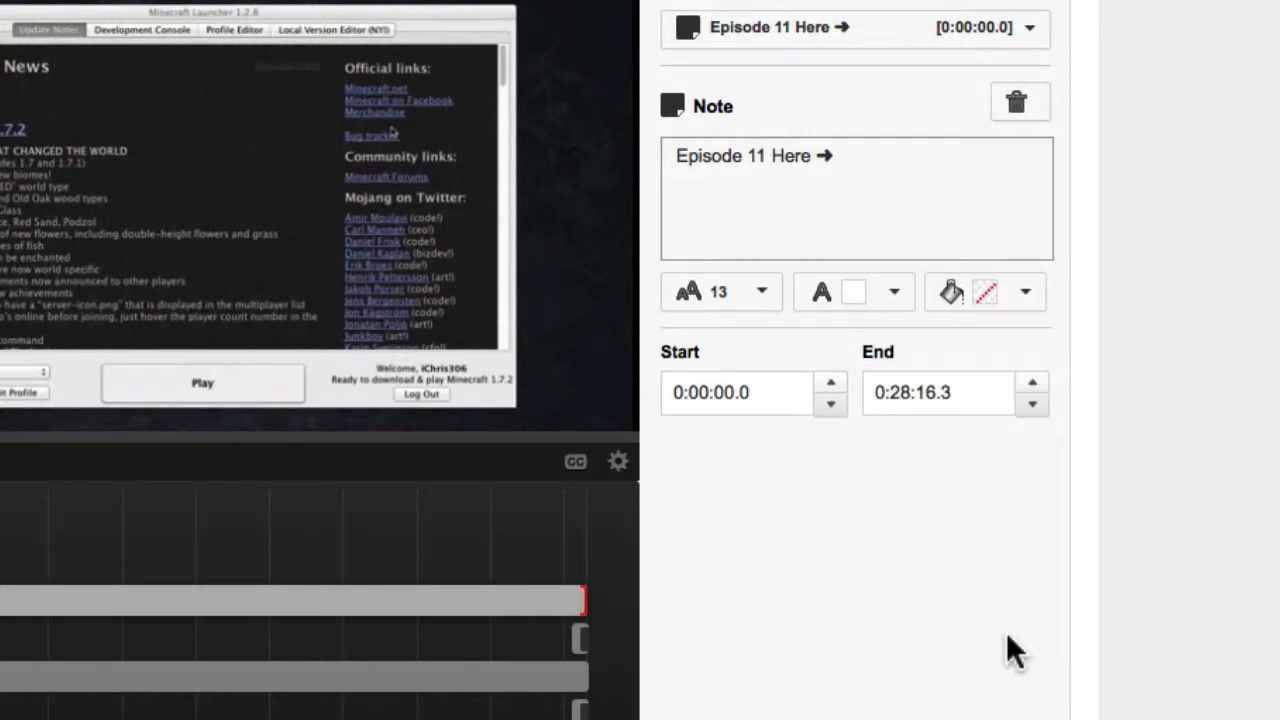
left_click(1005, 290)
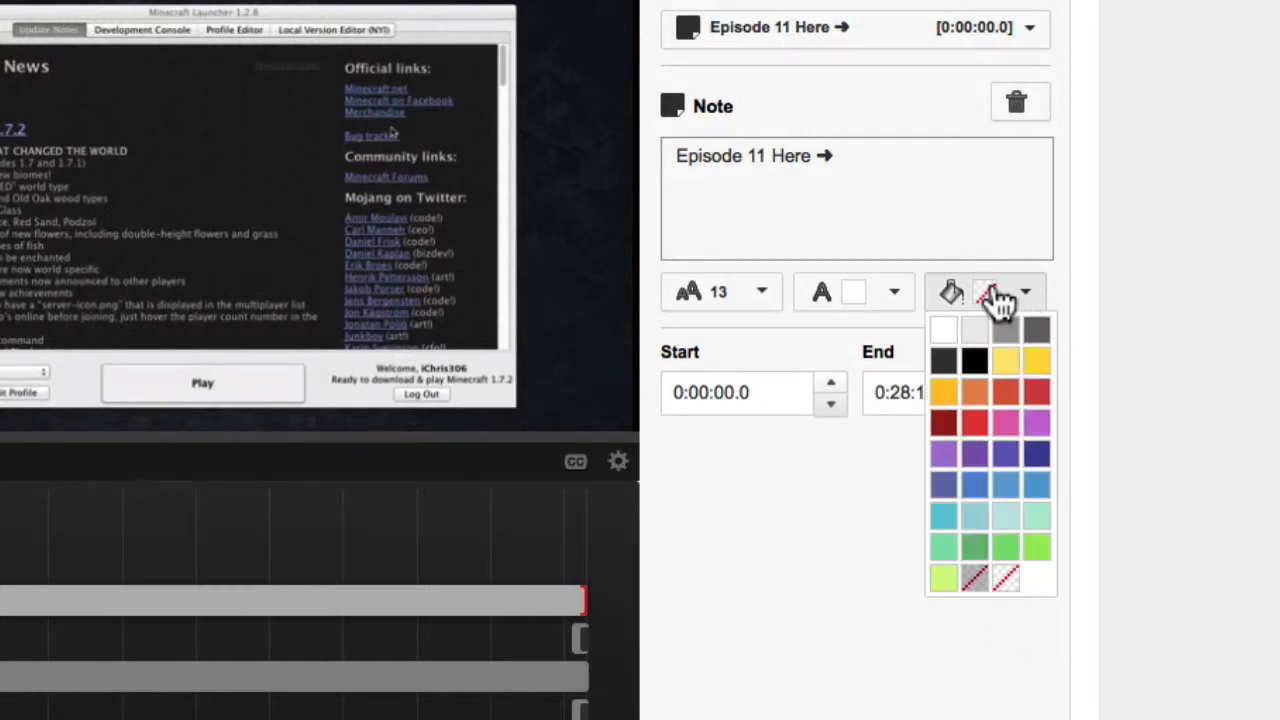
left_click(975, 580)
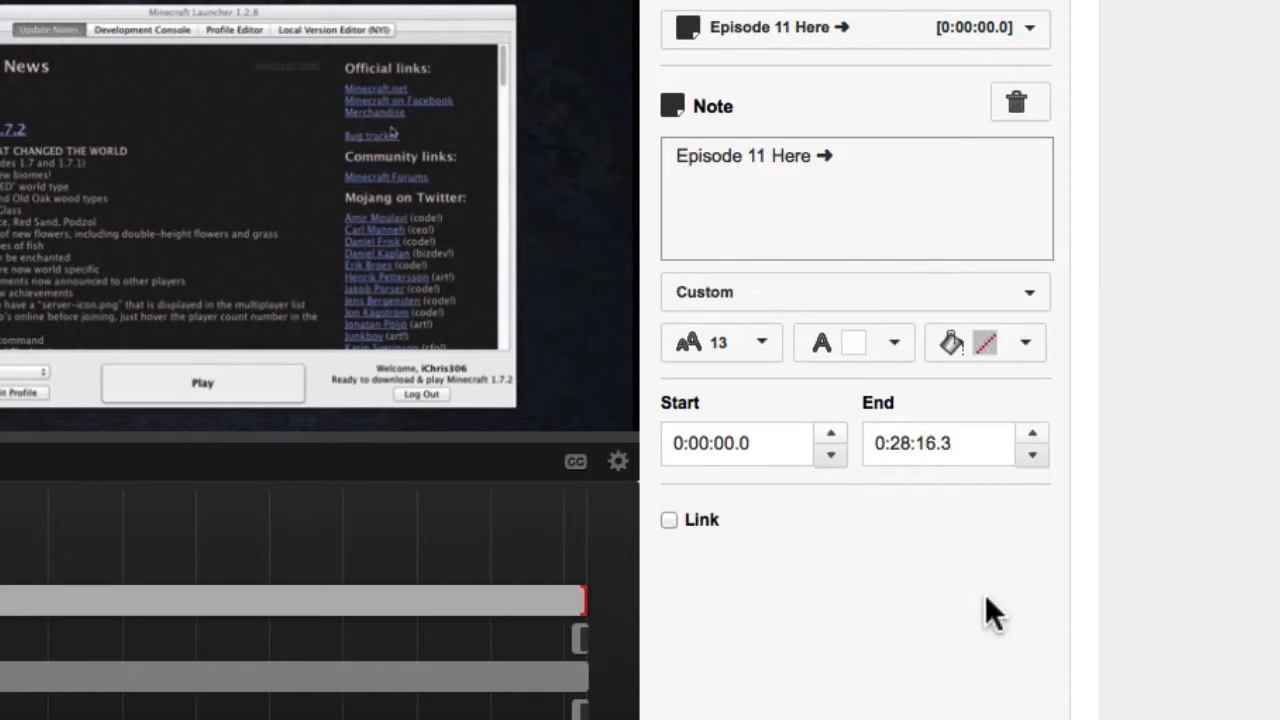
left_click(1025, 345)
left_click(988, 630)
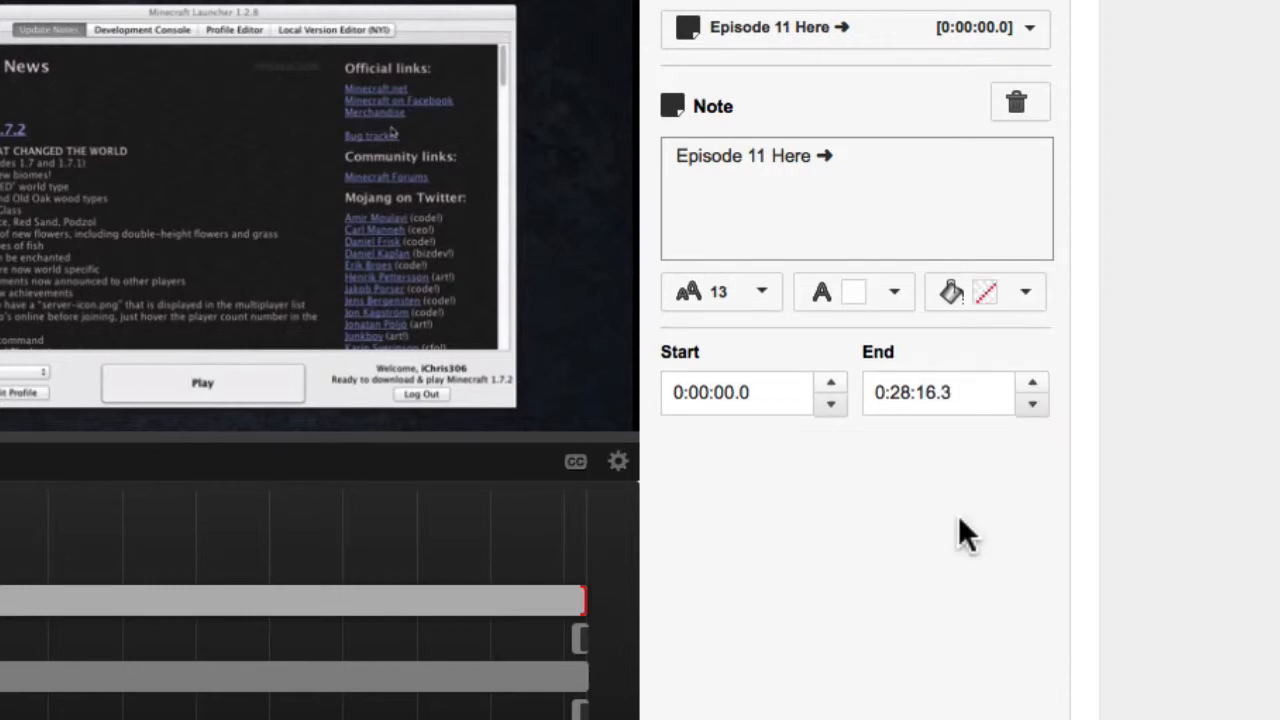
left_click(1025, 298)
left_click(973, 582)
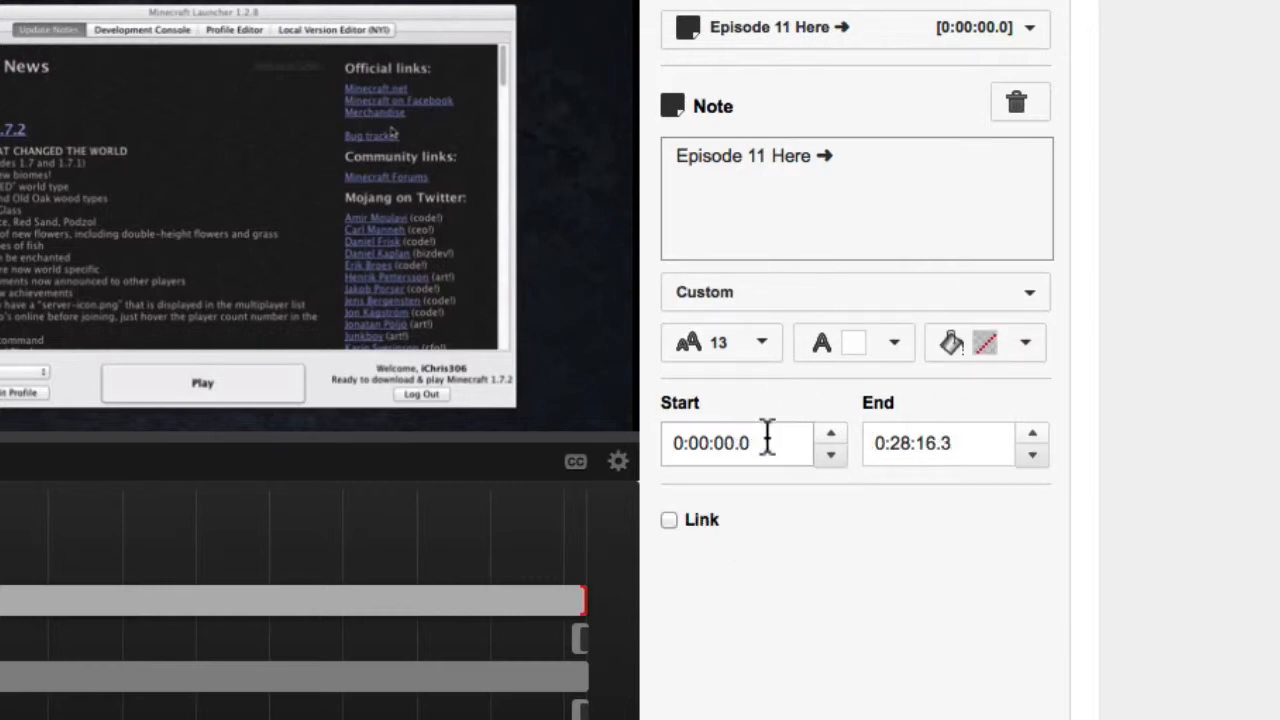
Enable the note's link, look through the available link types, and keep Video as the type.
left_click(670, 520)
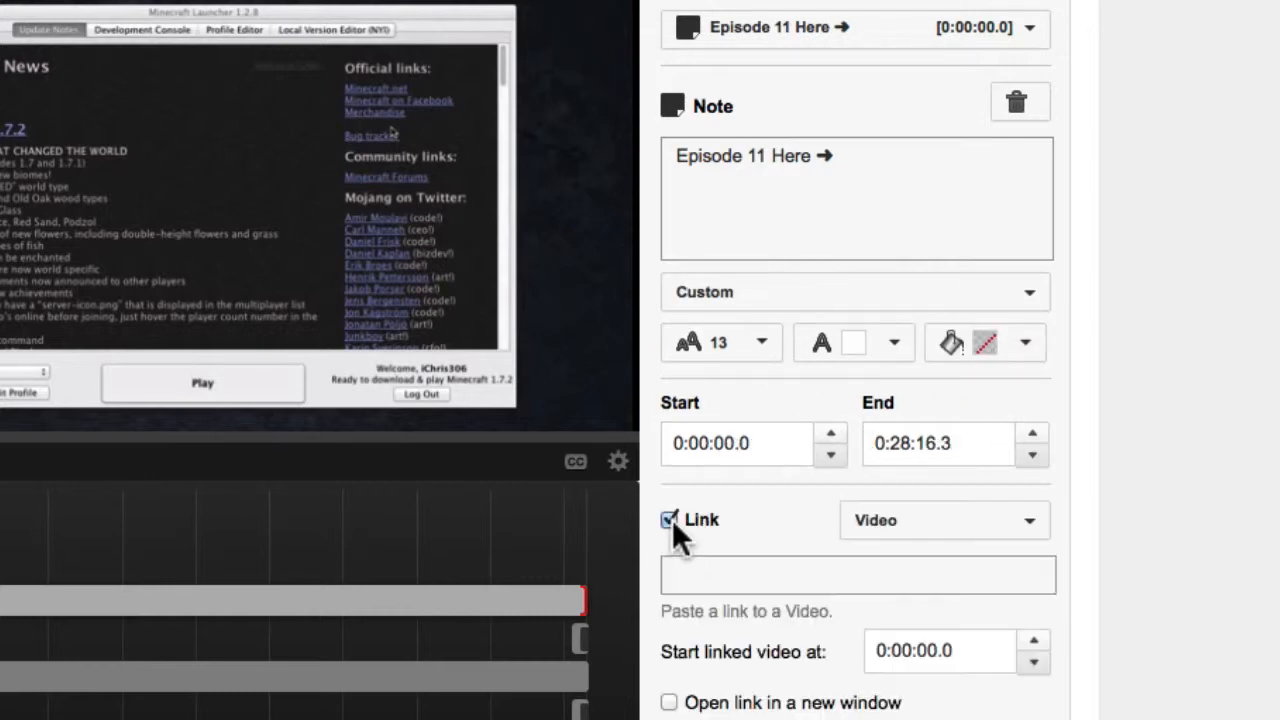
left_click(955, 525)
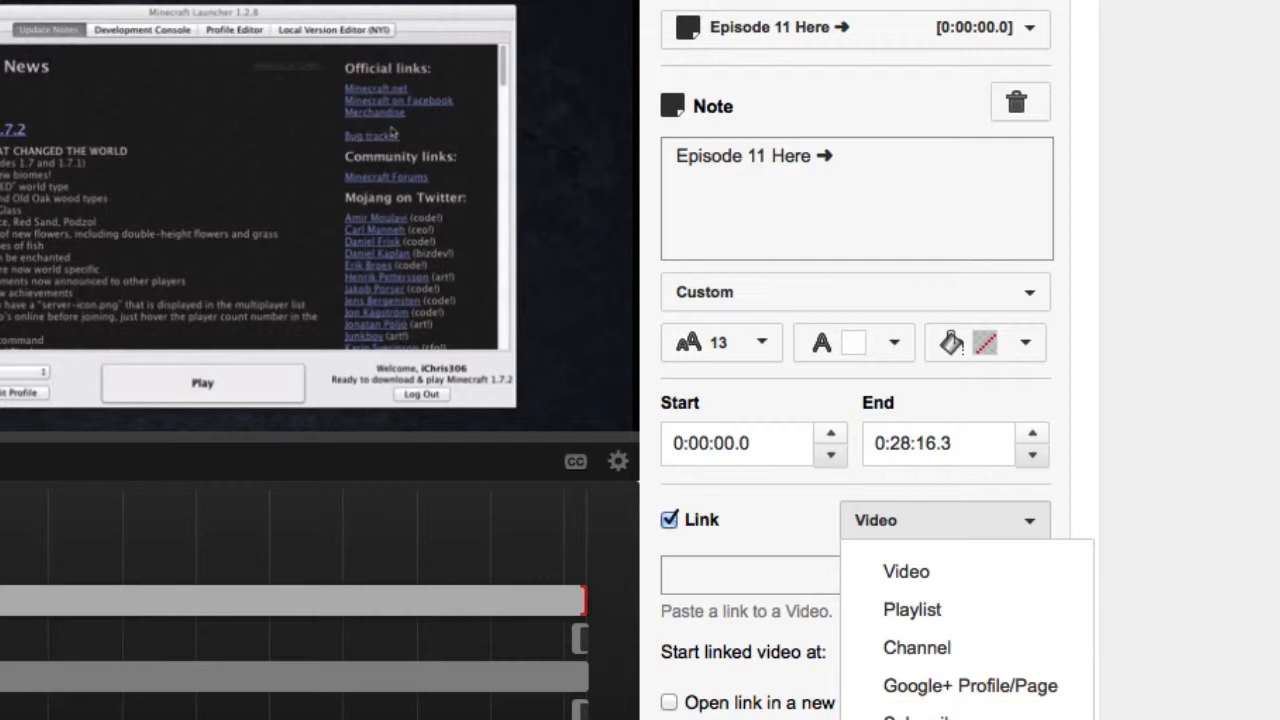
left_click(753, 527)
left_click(886, 571)
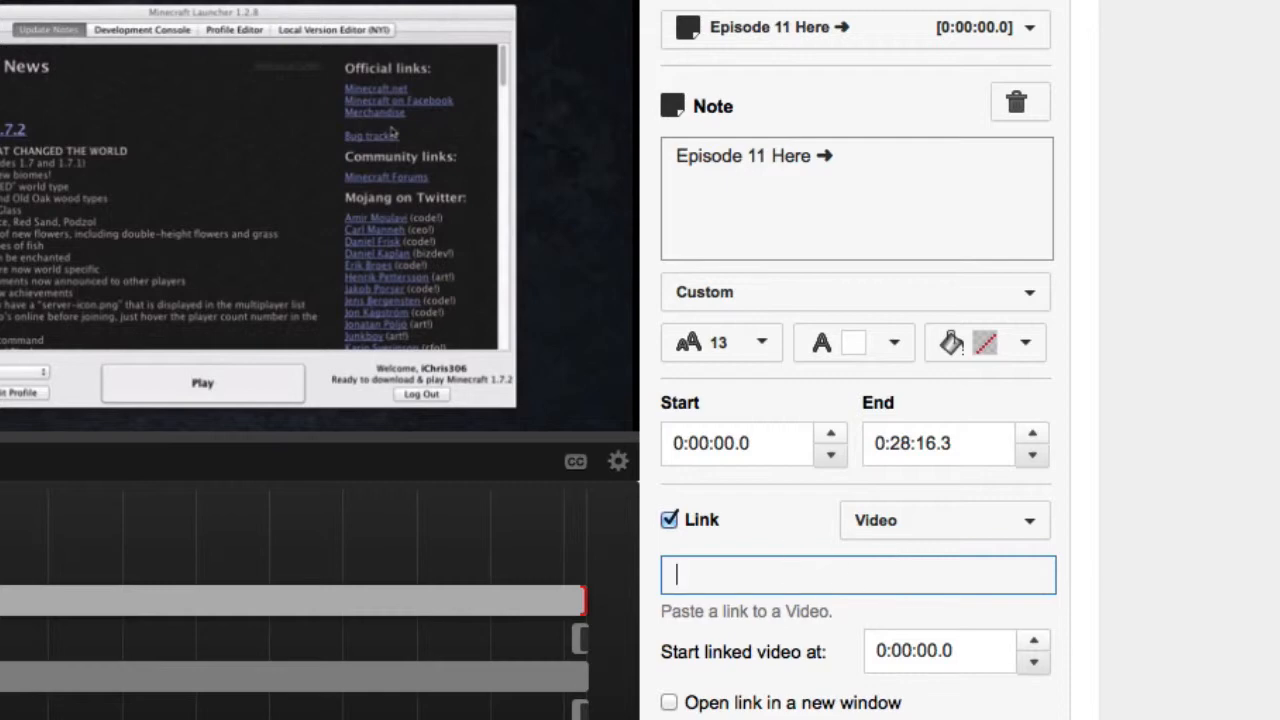
key("super+Tab")
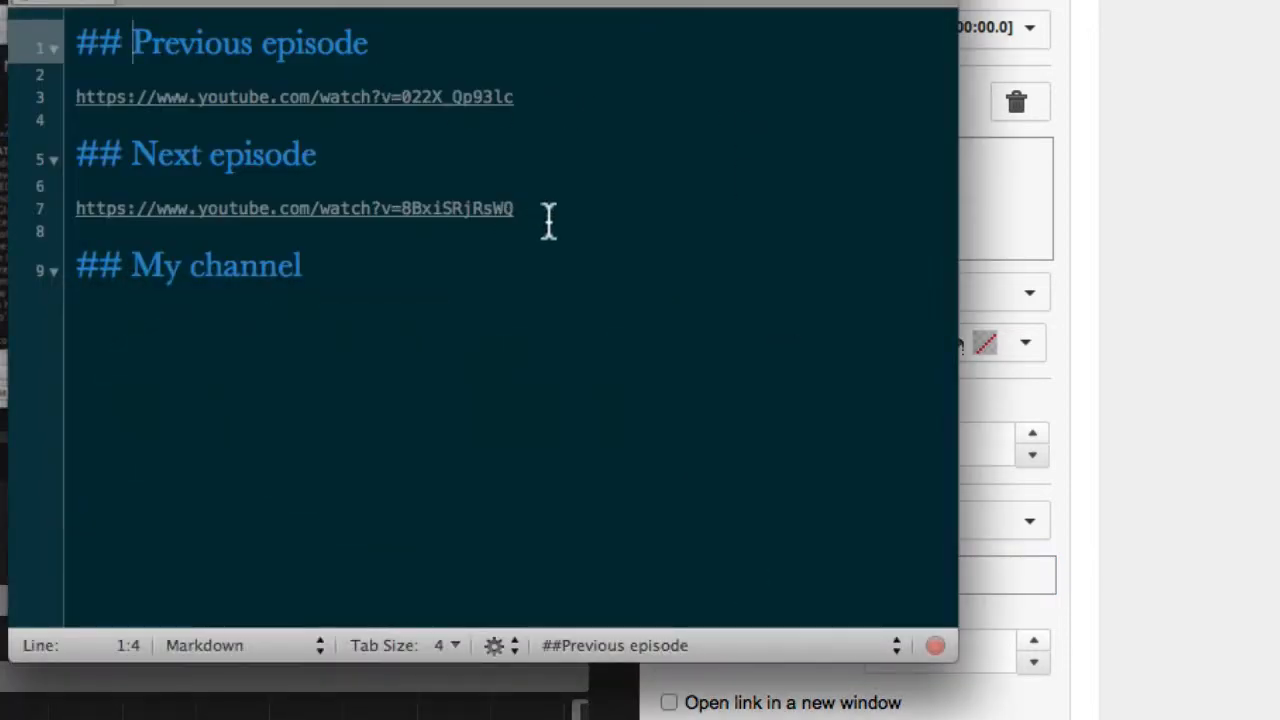
left_click_drag(537, 207, 49, 225)
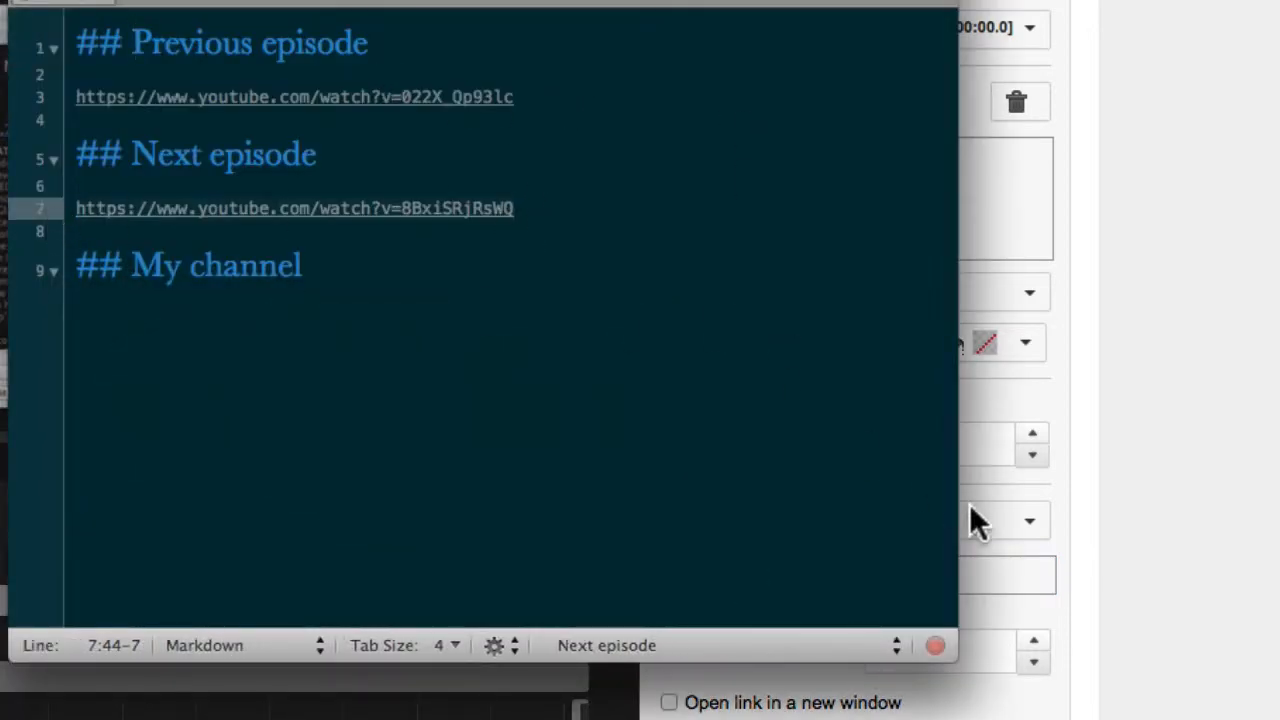
key("super+c")
key("super+Tab")
key("super+v")
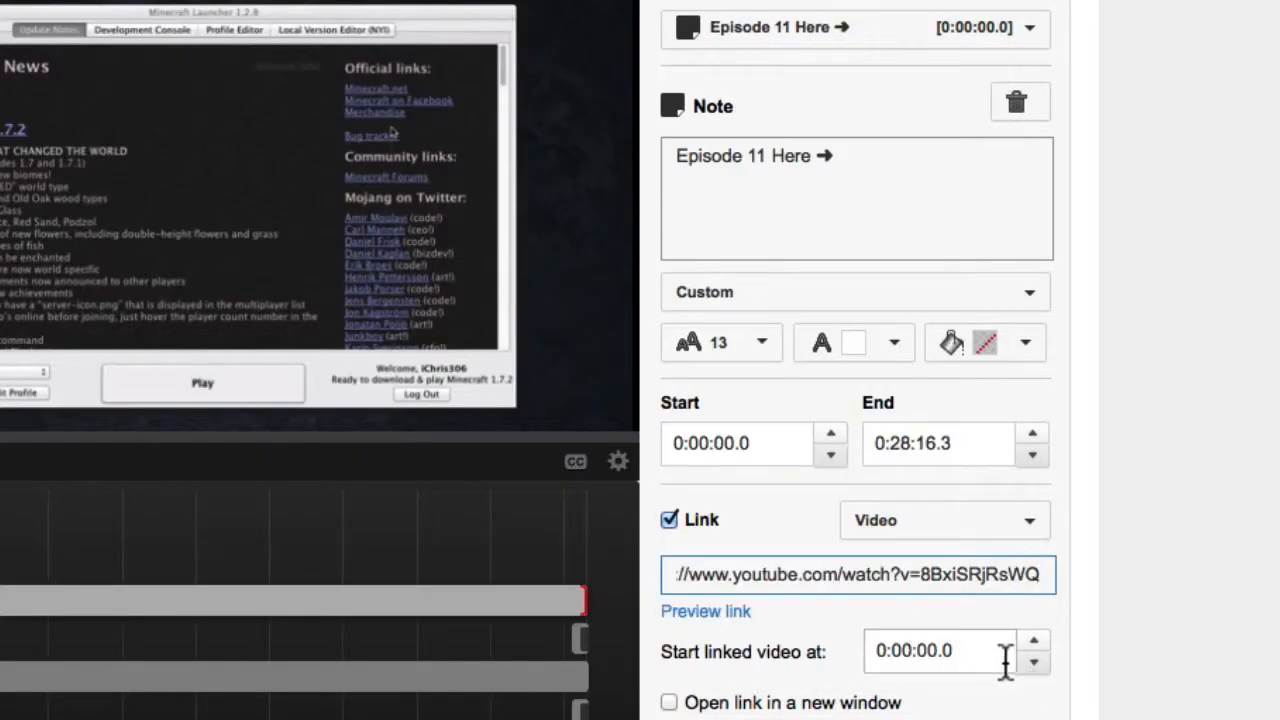
Preview the note's link and check that it opens the Episode 11 video page.
left_click(718, 620)
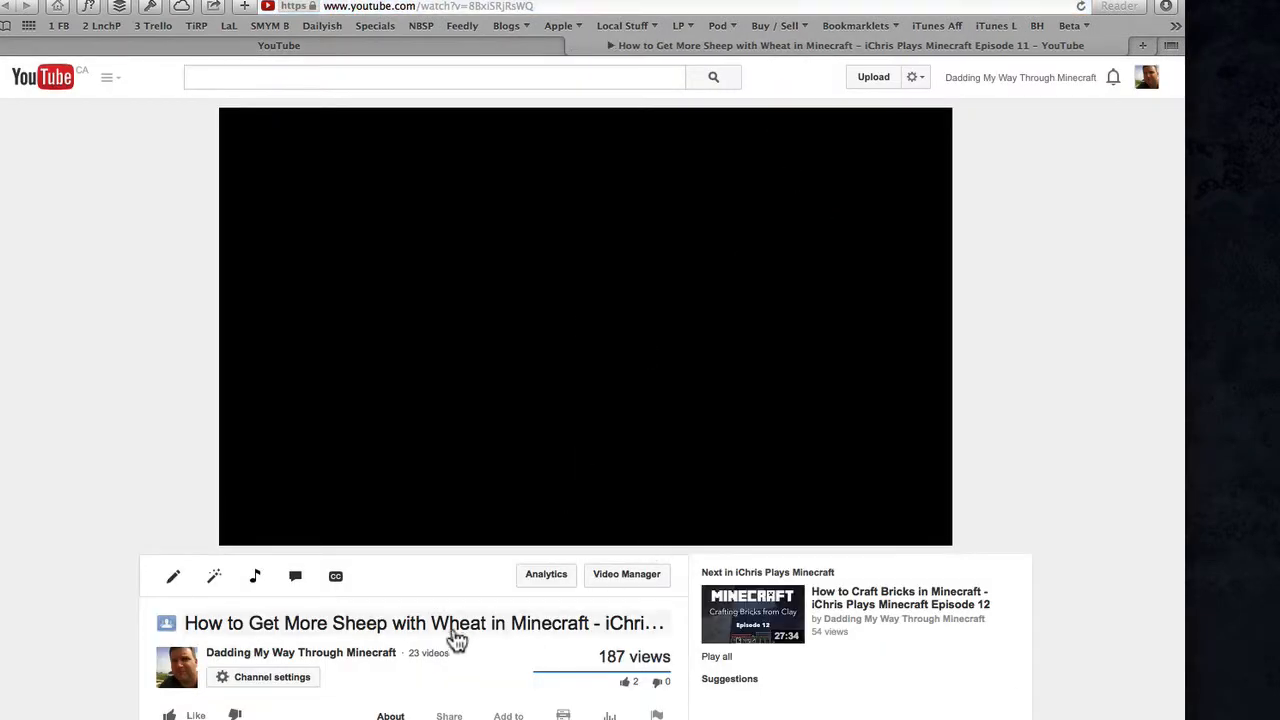
scroll(452, 640, "down", 5)
scroll(452, 643, "up", 5)
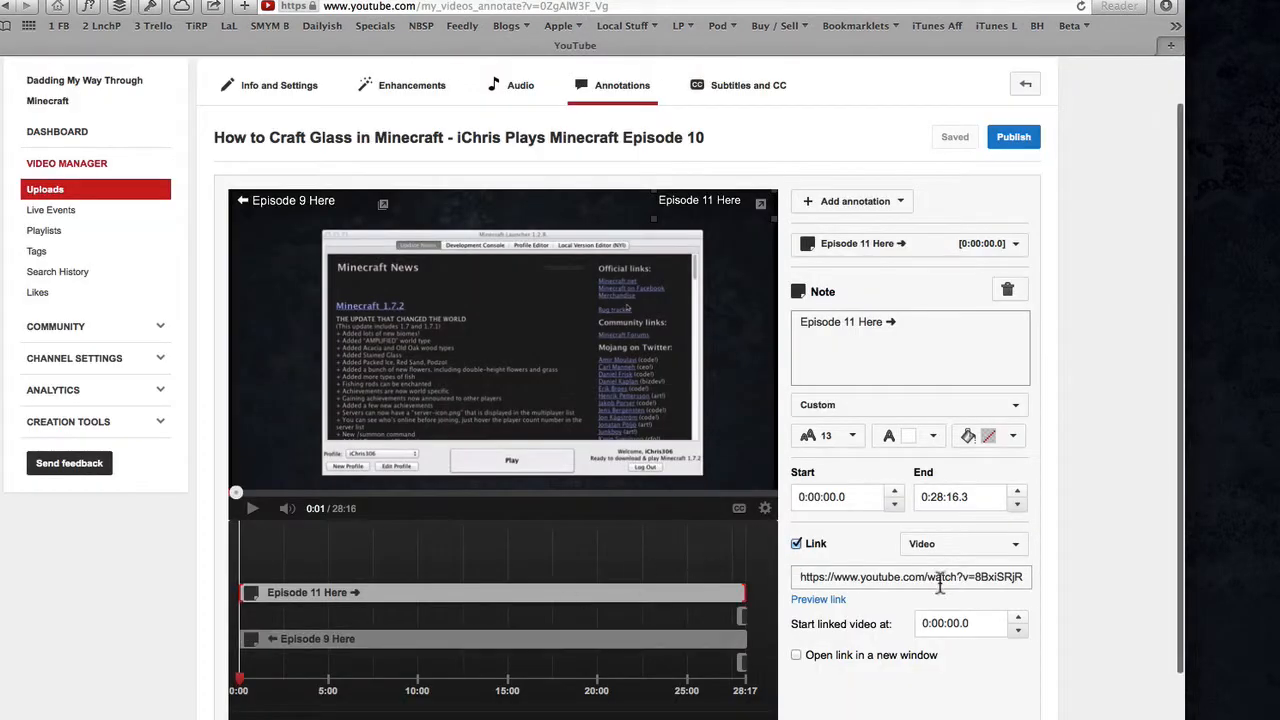
Publish the annotation changes for the Episode 10 video.
scroll(1032, 643, "down", 2)
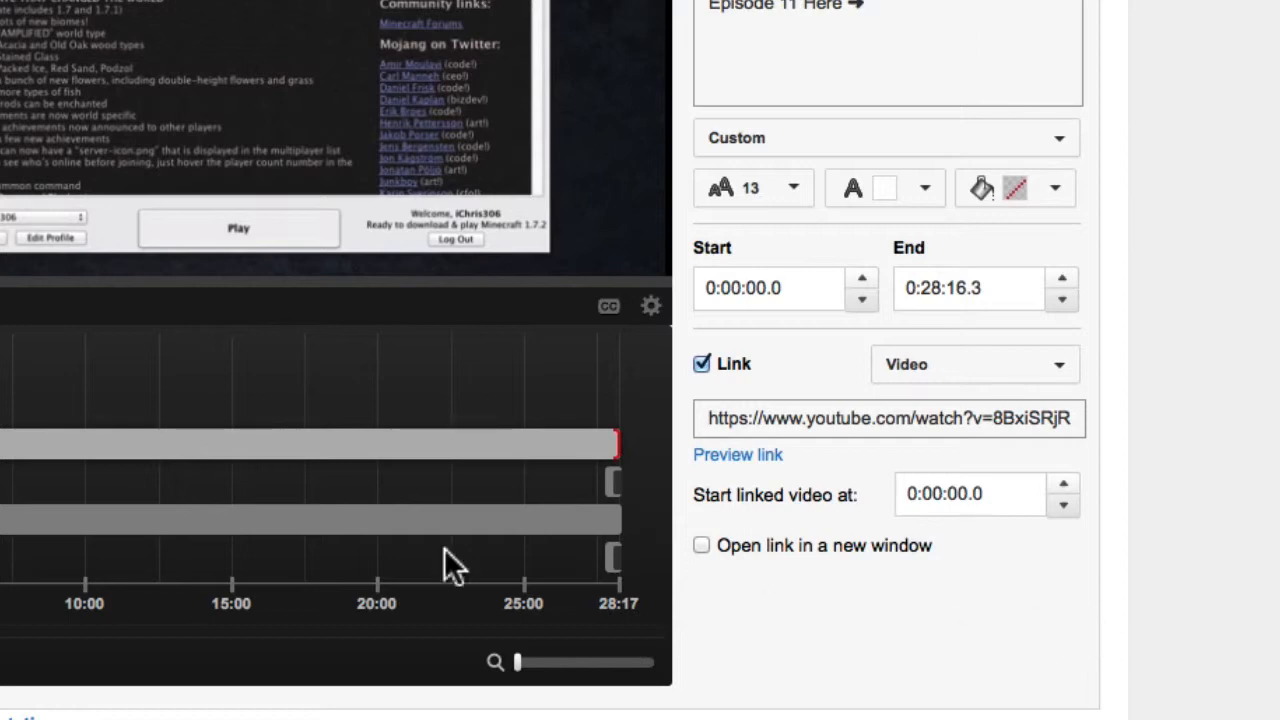
scroll(1010, 555, "up", 3)
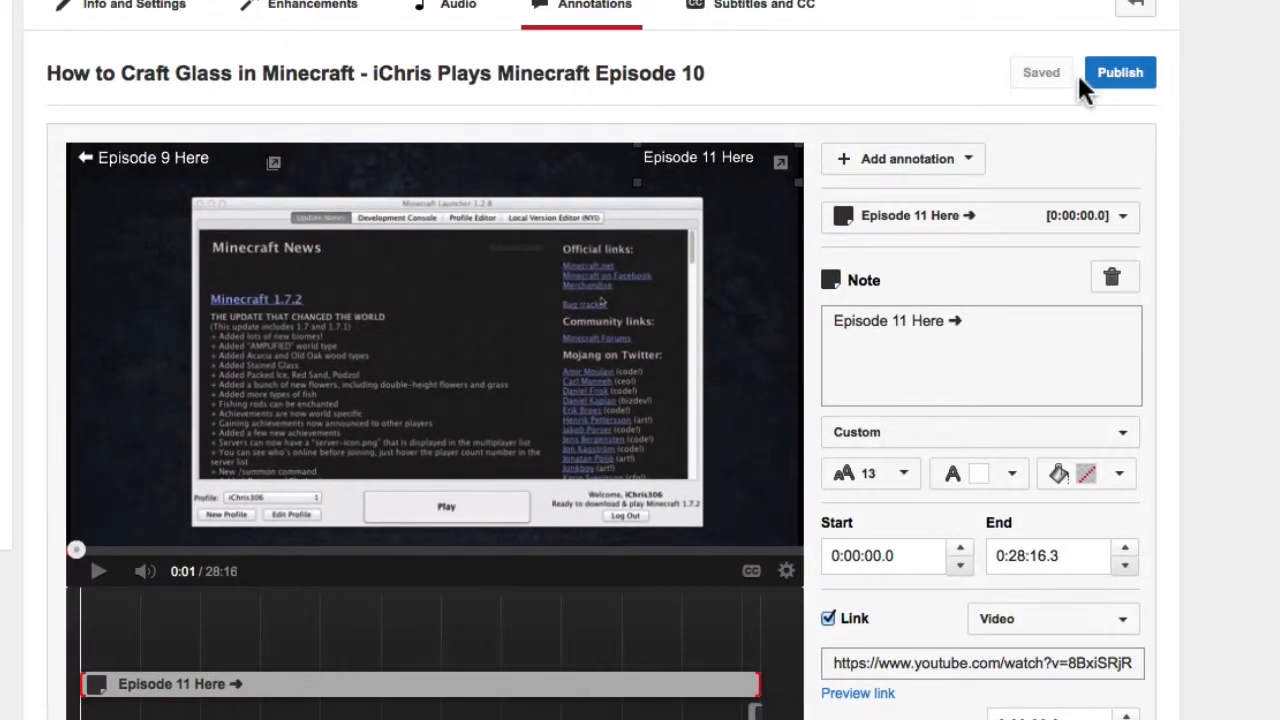
left_click(1133, 86)
left_click(1135, 80)
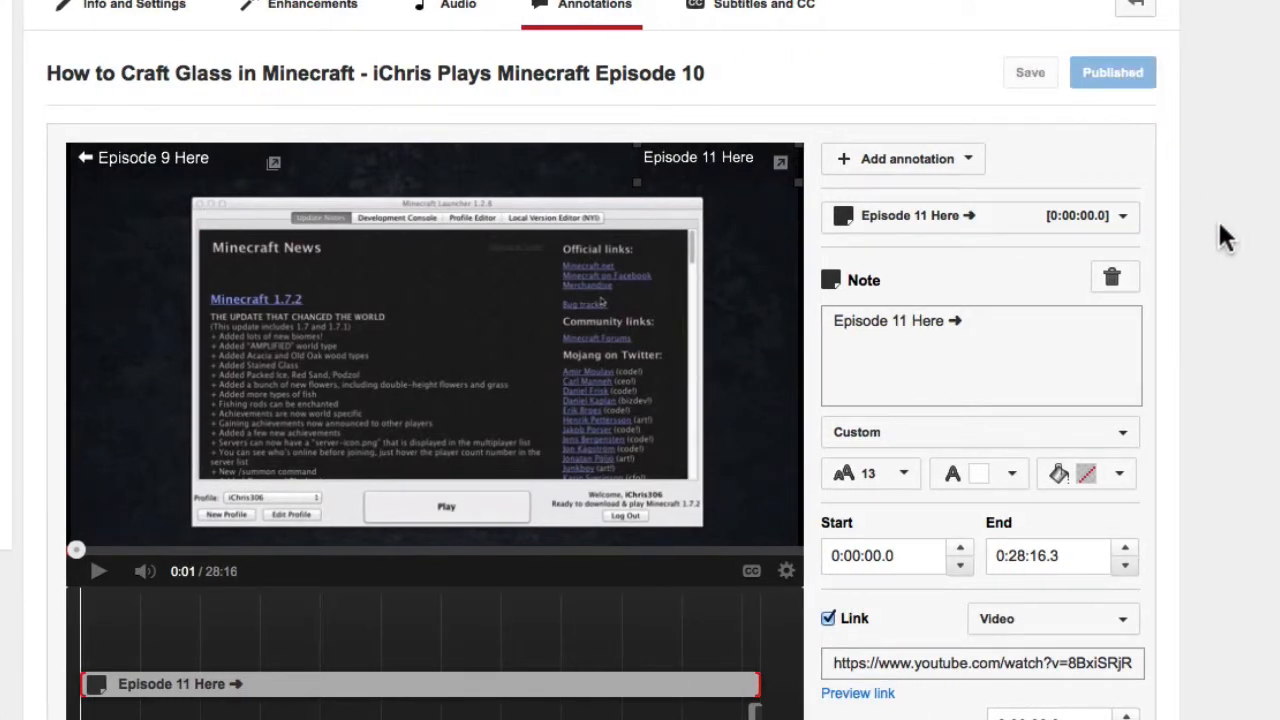
Open the published Episode 10 video, mute playback and skip the advertisement to check the annotations.
scroll(1237, 340, "down", 2)
scroll(1237, 351, "up", 2)
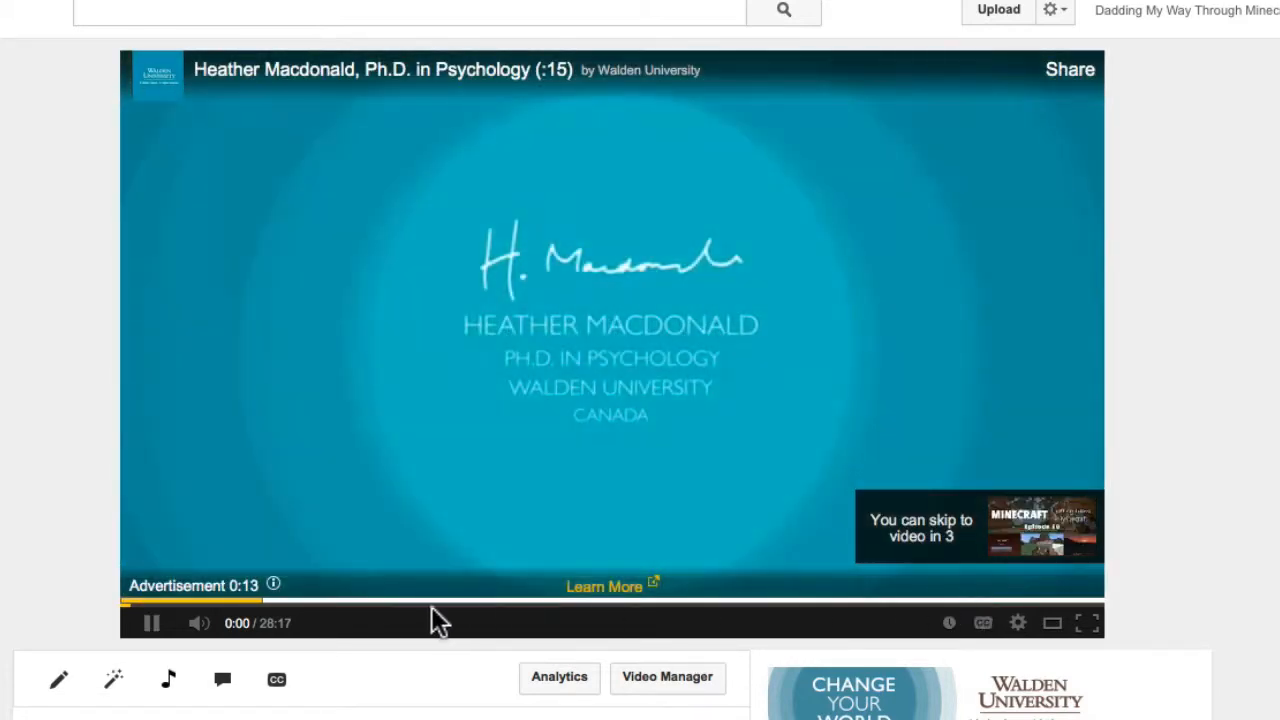
mouse_move(200, 625)
left_click_drag(249, 637, 229, 634)
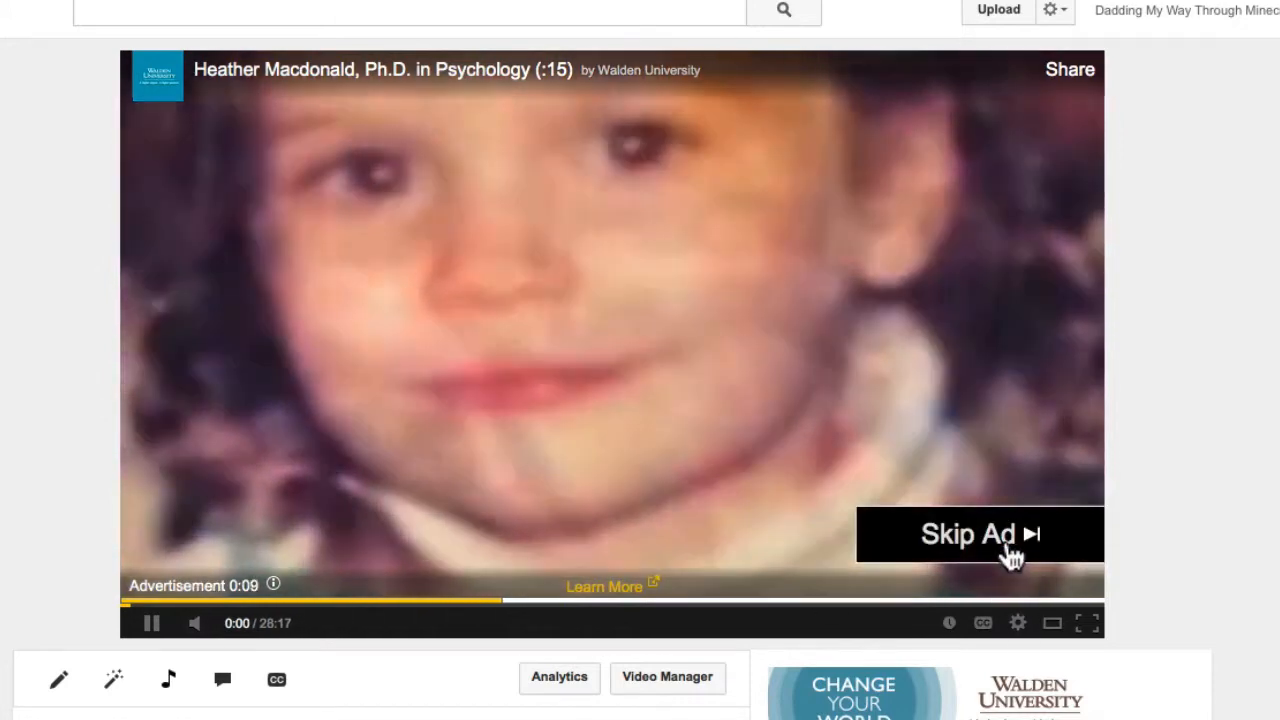
left_click(1009, 550)
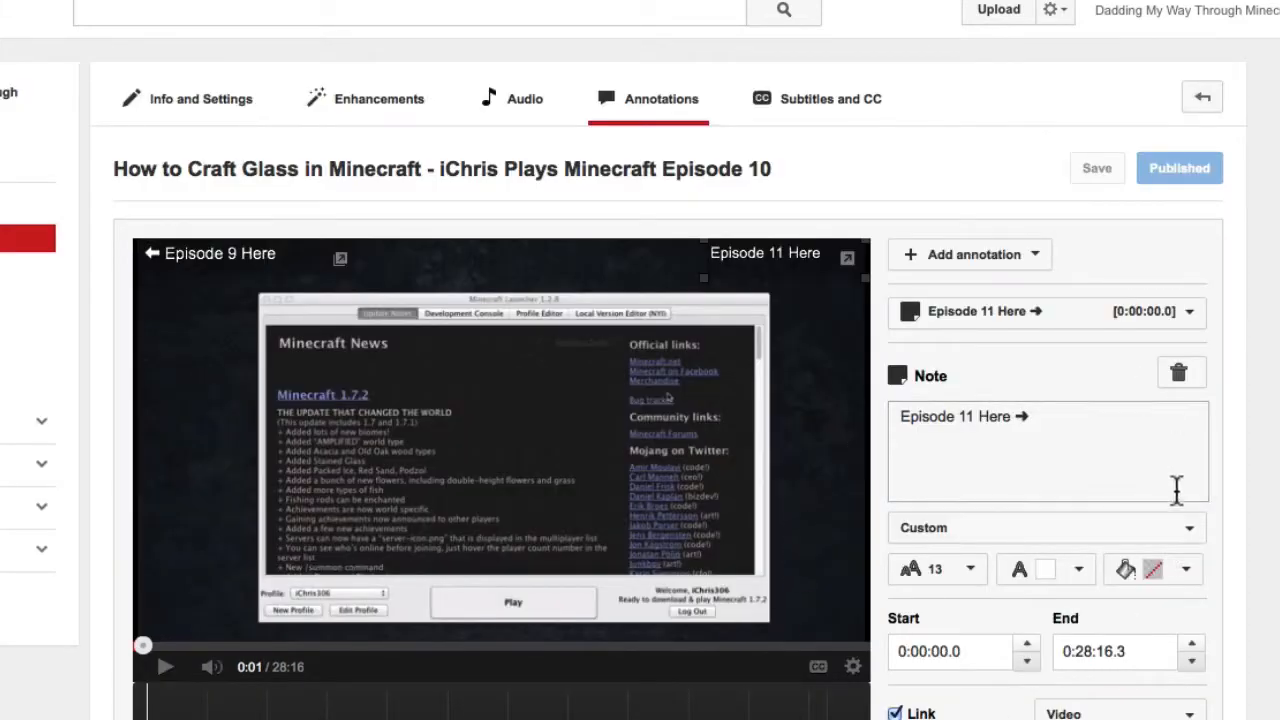
Jump the Episode 10 preview to about 27:40 and play the ending to examine its closing annotations.
scroll(1103, 483, "down", 3)
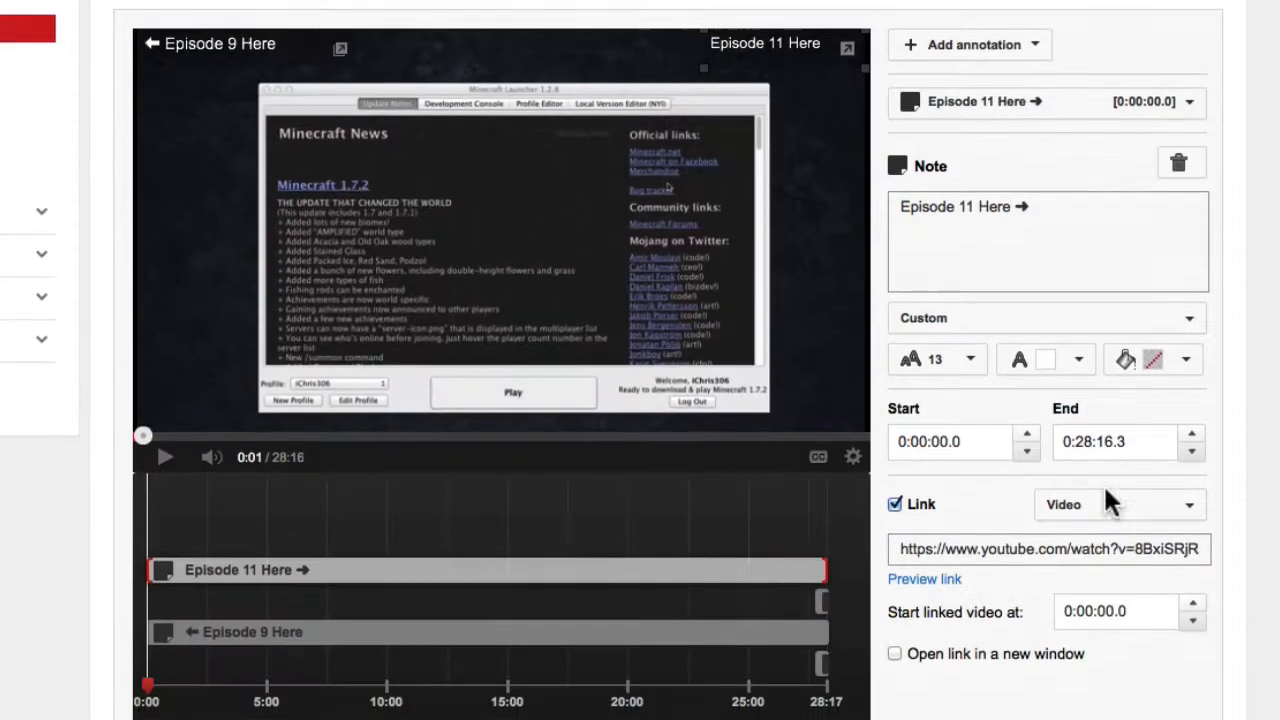
scroll(1103, 483, "down", 1)
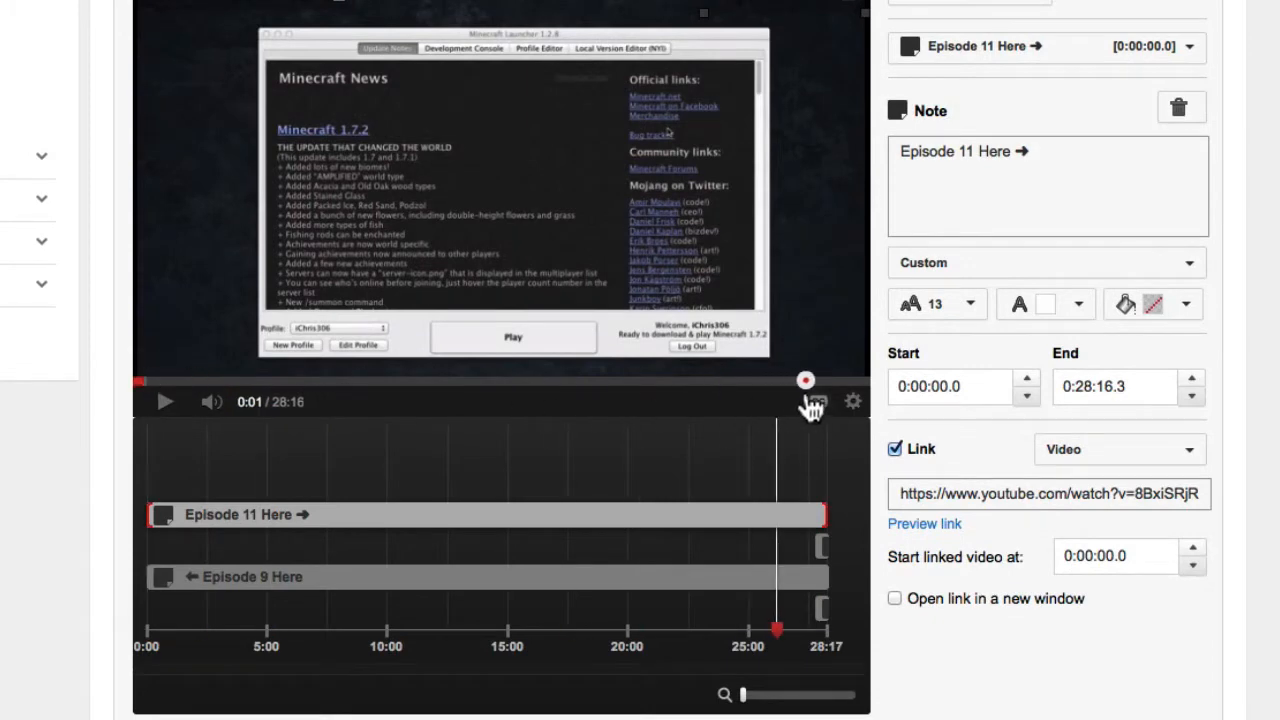
left_click_drag(808, 397, 846, 393)
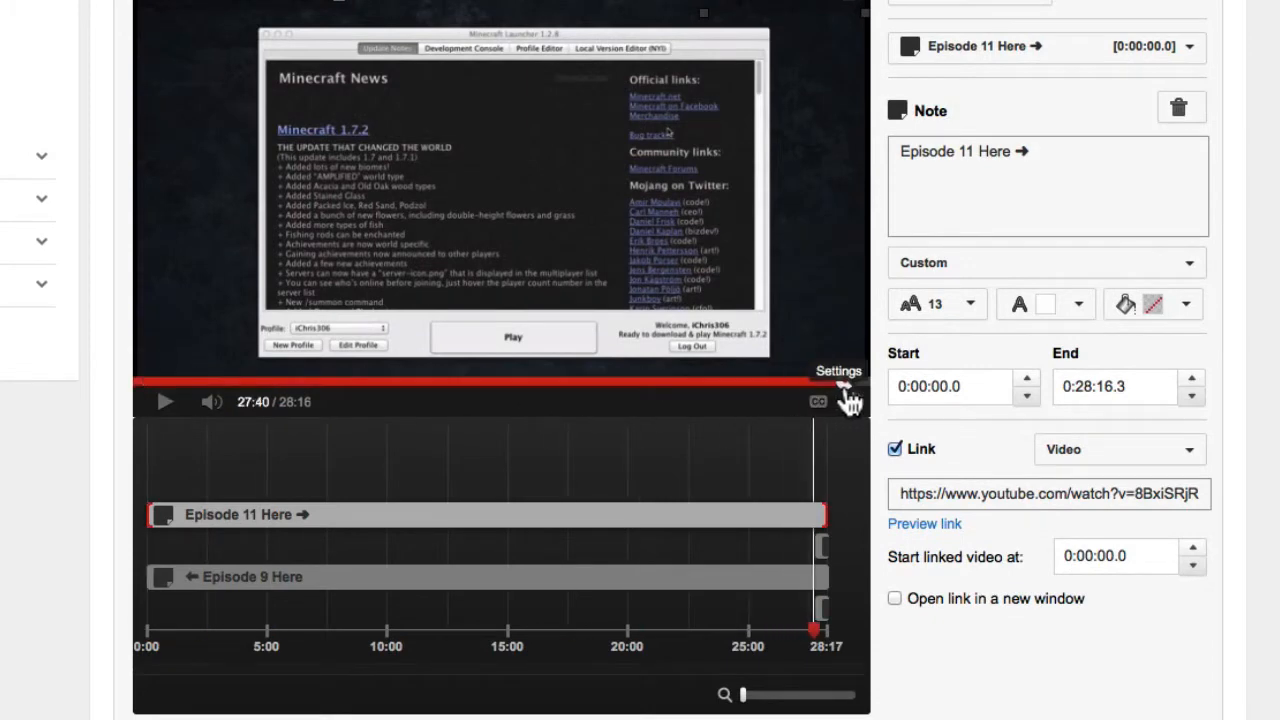
scroll(60, 400, "up", 5)
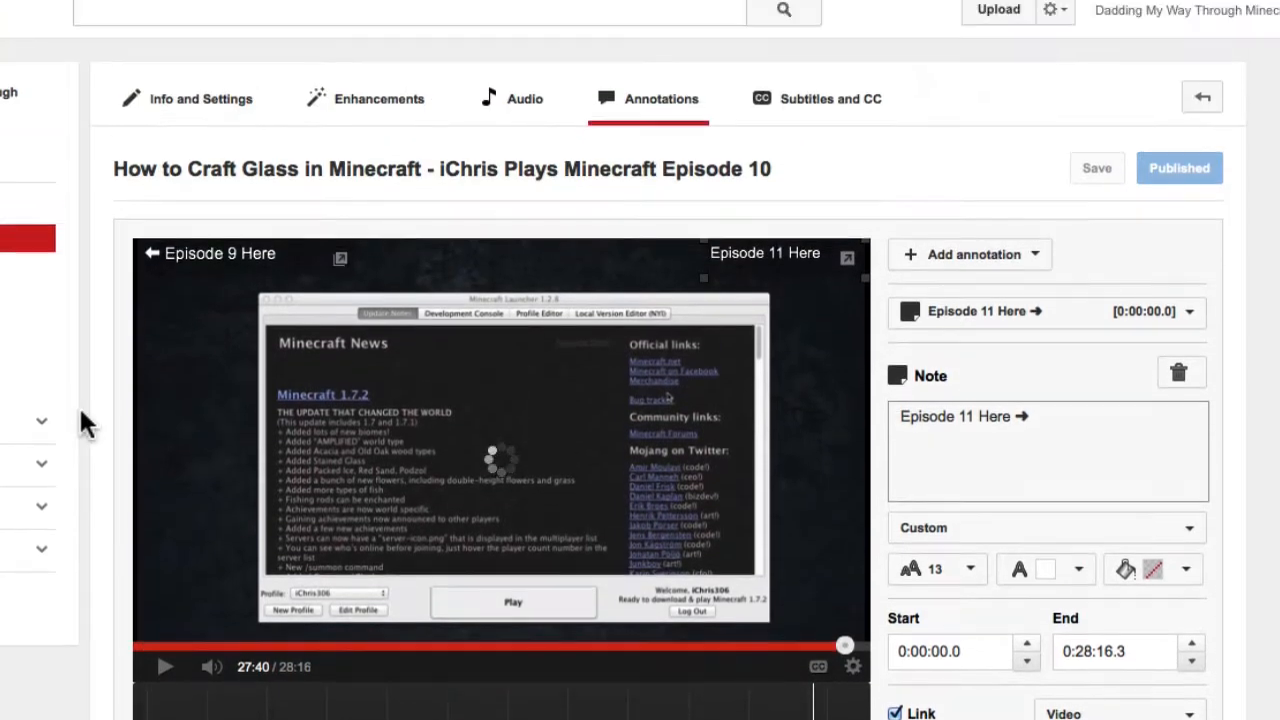
left_click(166, 668)
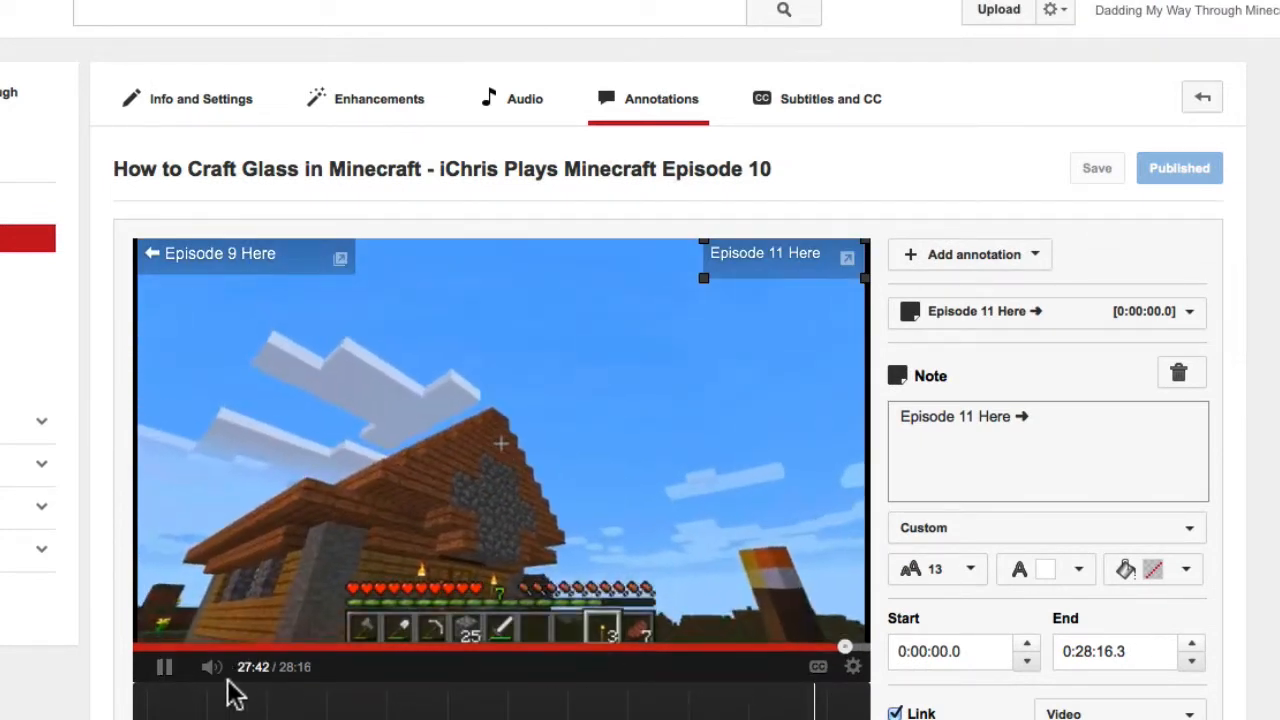
mouse_move(209, 677)
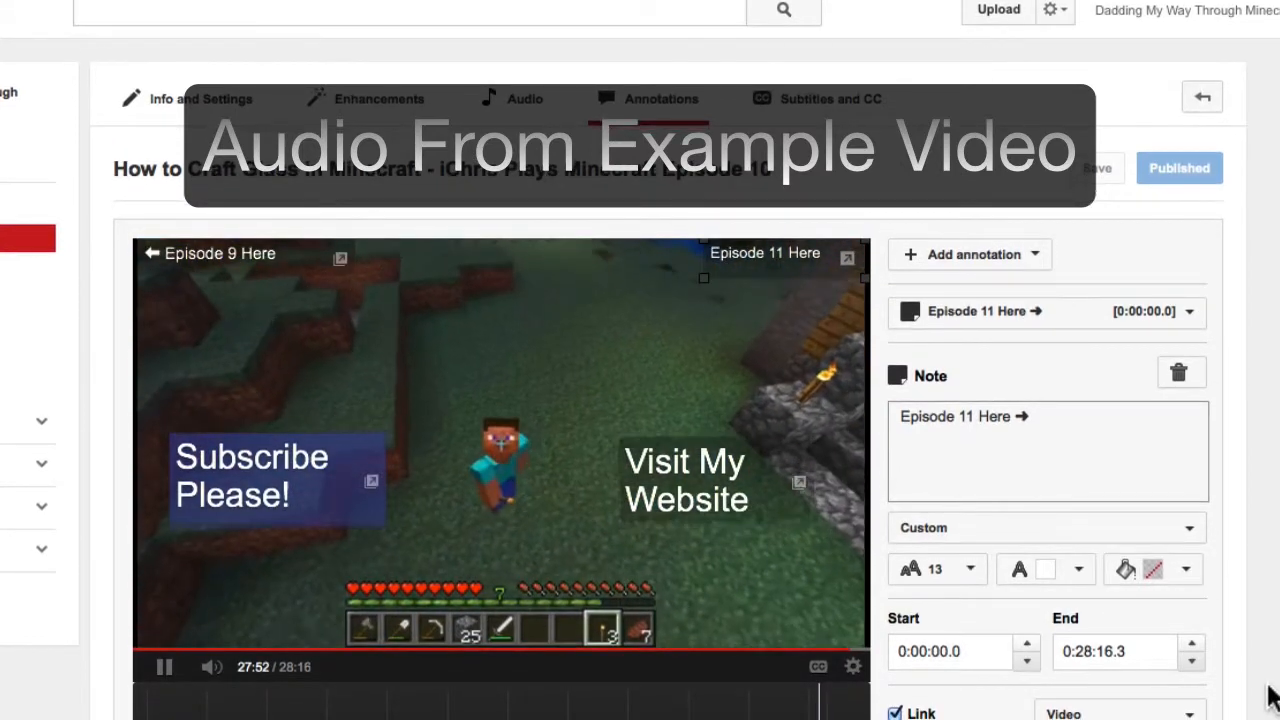
scroll(1268, 698, "down", 1)
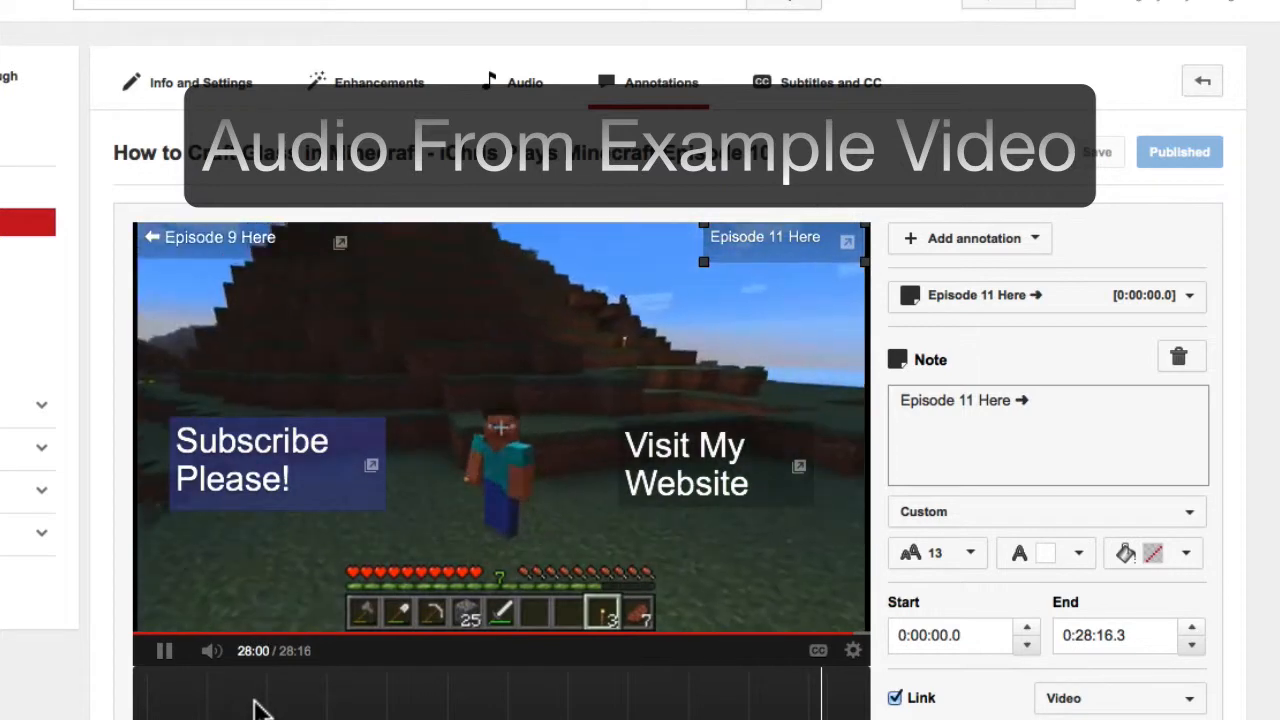
Mute the preview and pause it at 28:10, while the closing annotations are on screen.
mouse_move(213, 655)
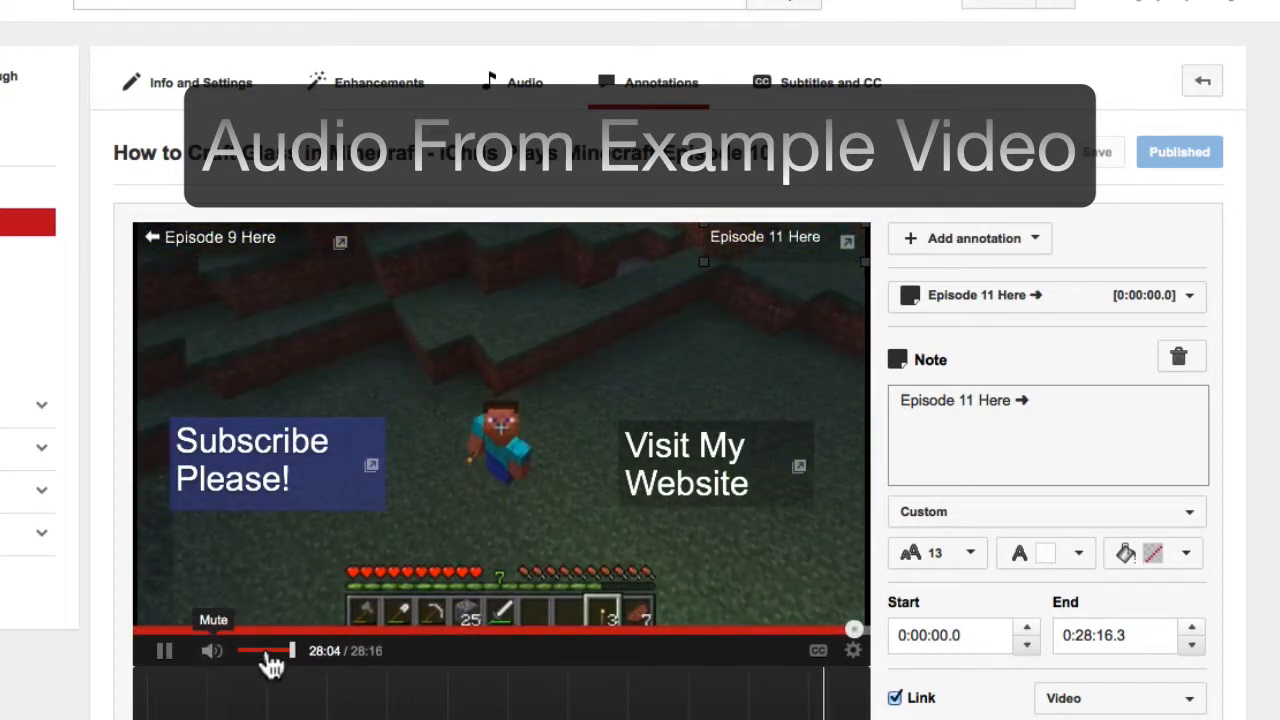
left_click_drag(293, 652, 261, 658)
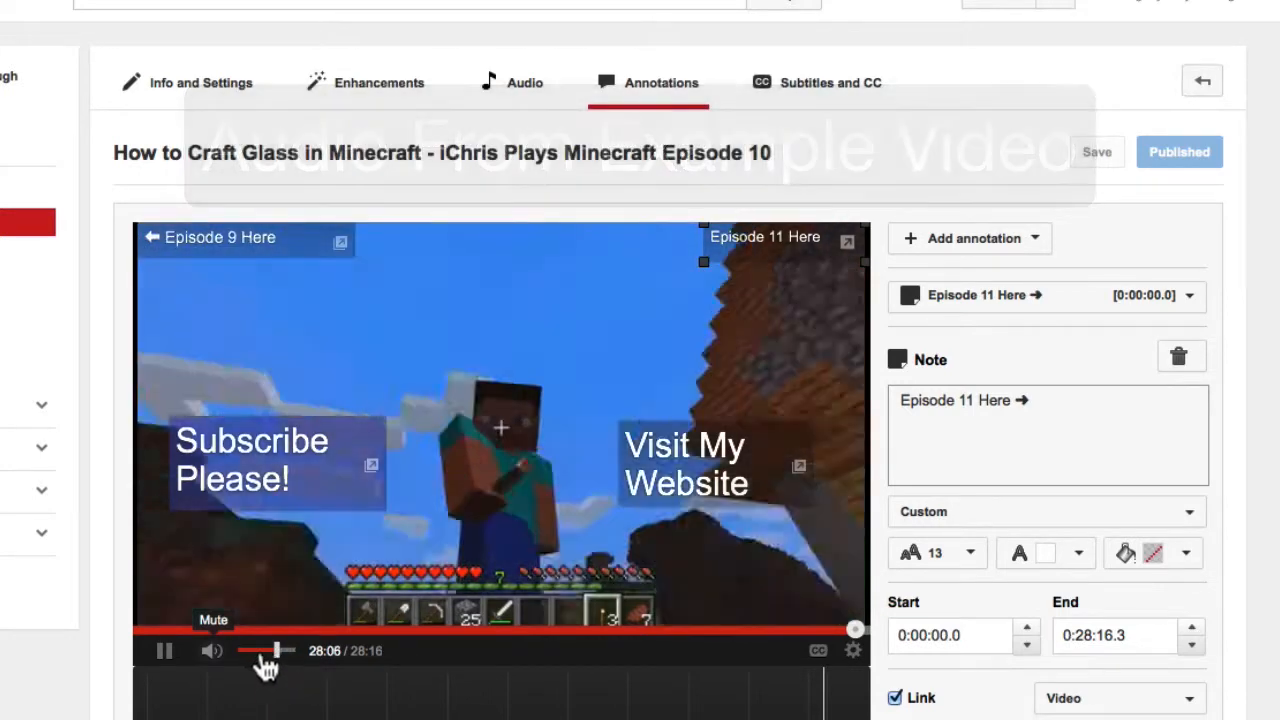
left_click(214, 655)
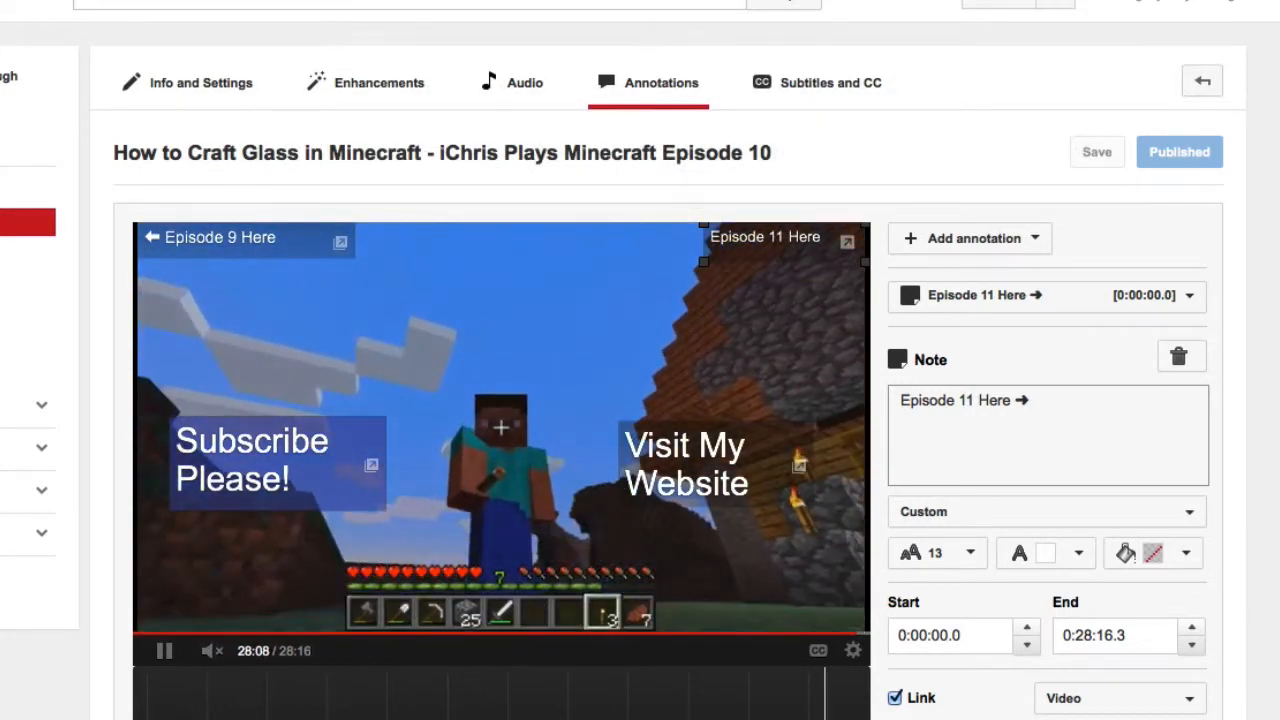
left_click(164, 650)
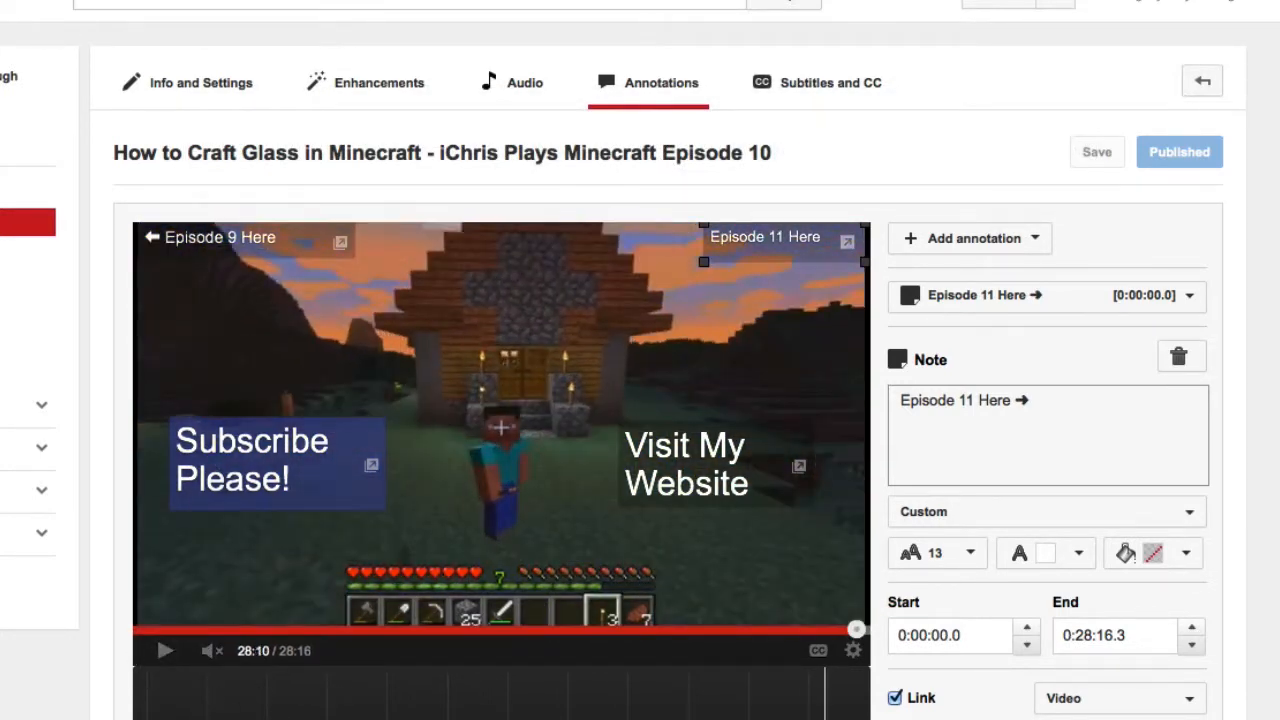
Select the "Subscribe Please!" note and examine its text and settings, along with the annotation types that can be added.
left_click(278, 462)
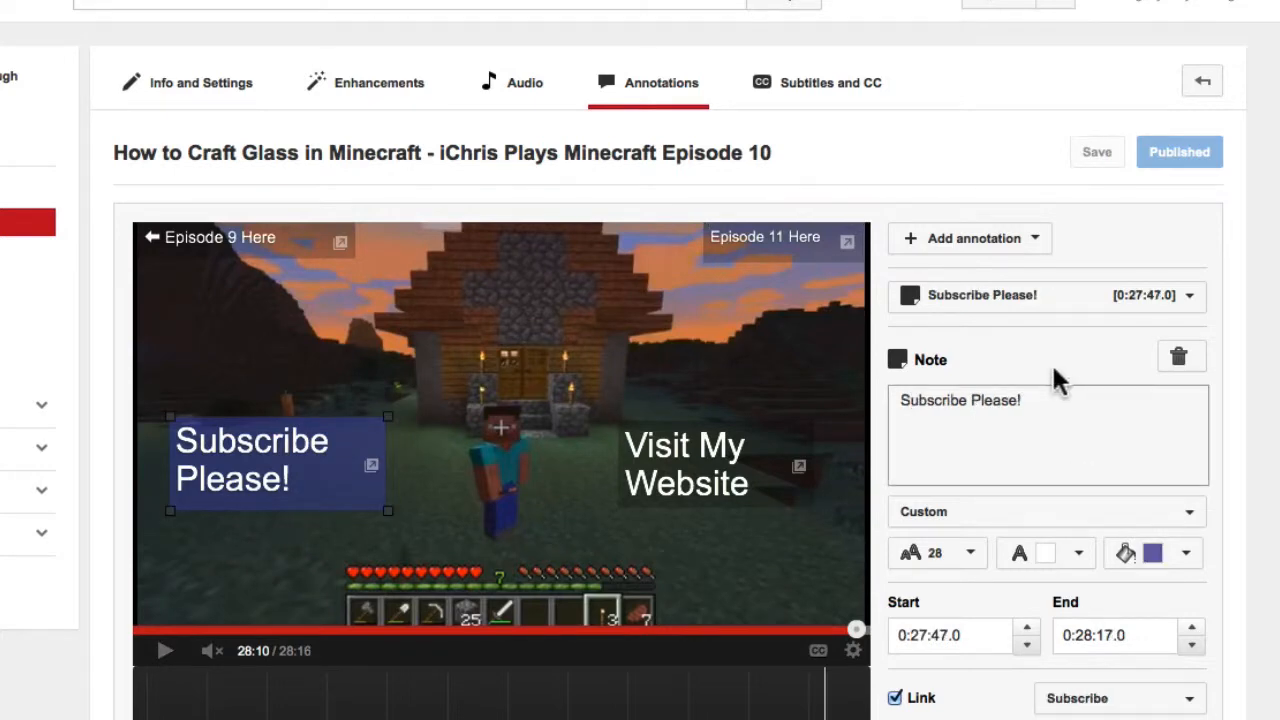
scroll(1053, 367, "down", 4)
left_click(1027, 60)
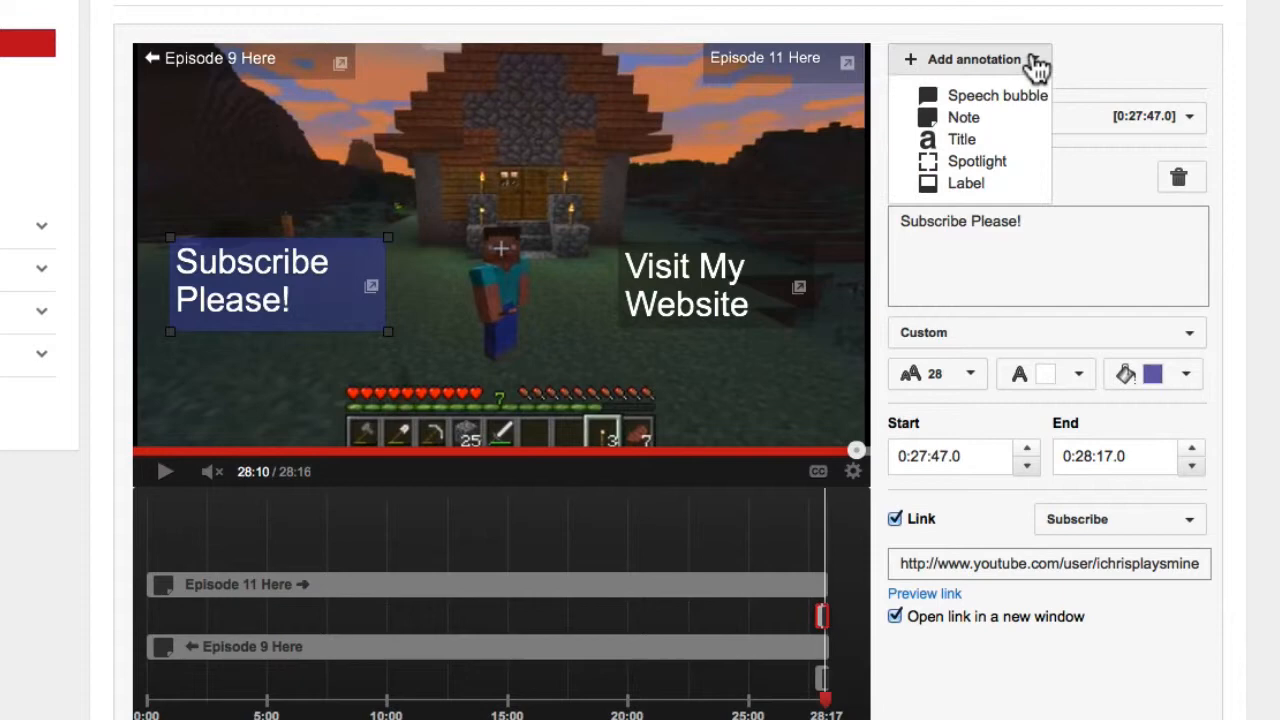
left_click(1008, 120)
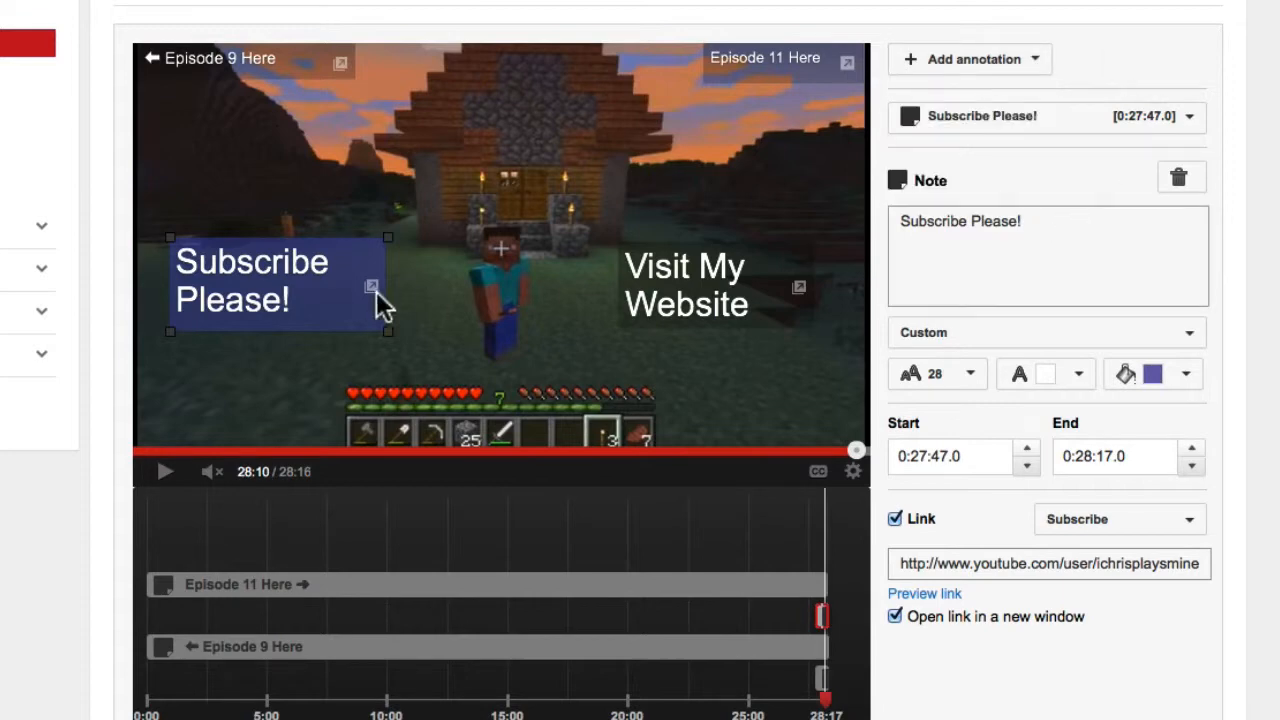
left_click(1022, 256)
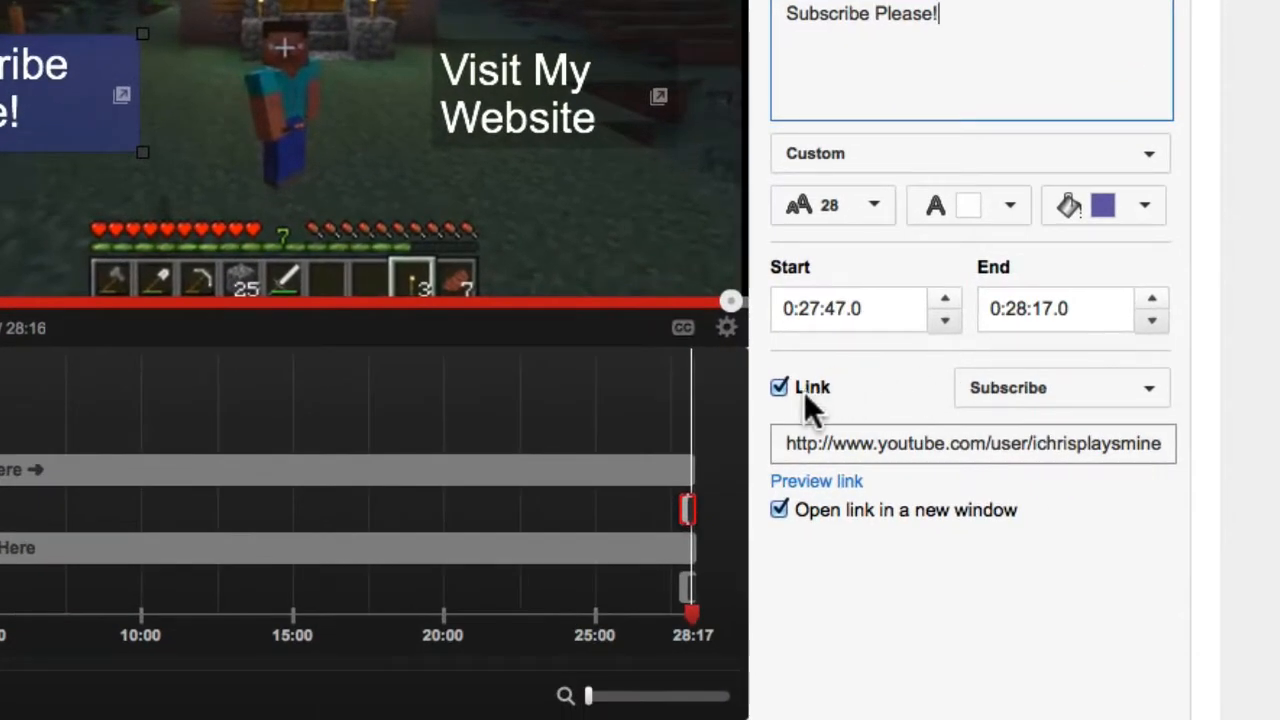
Keep Subscribe as the "Subscribe Please!" note's link type and inspect its full channel URL.
left_click(1110, 395)
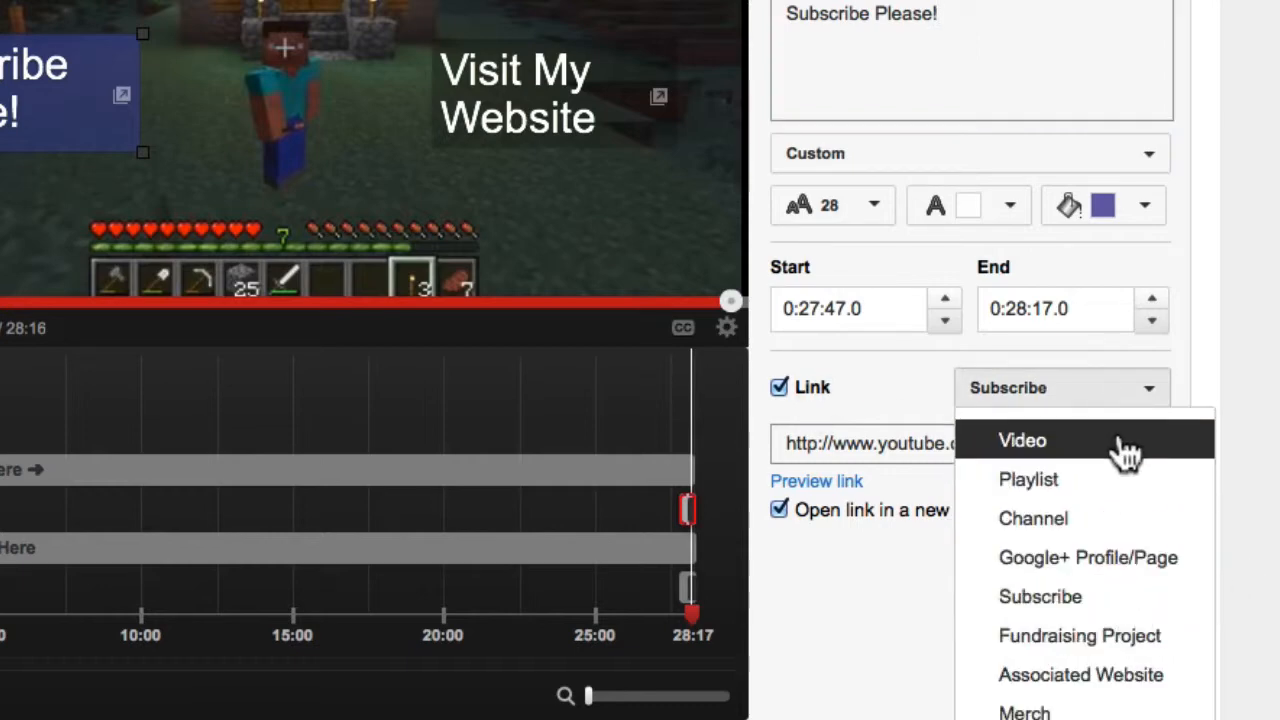
left_click(1156, 606)
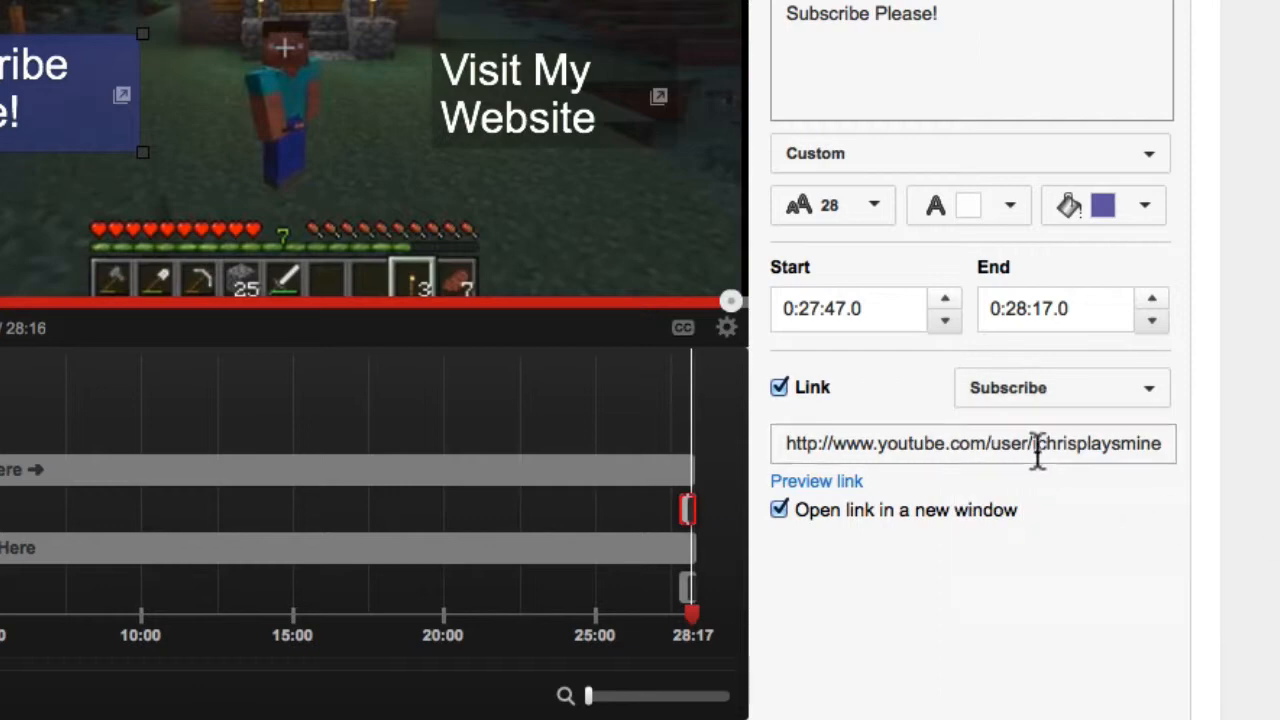
left_click(1037, 450)
left_click_drag(980, 446, 1270, 440)
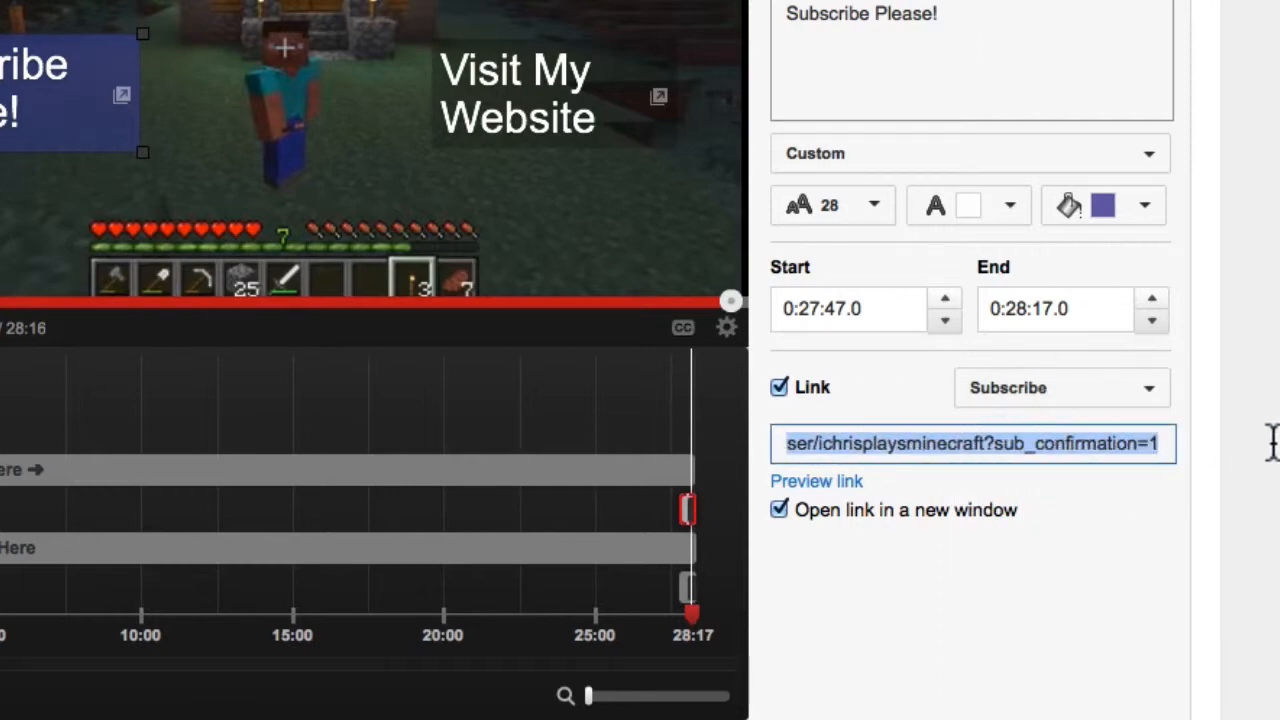
left_click(1099, 511)
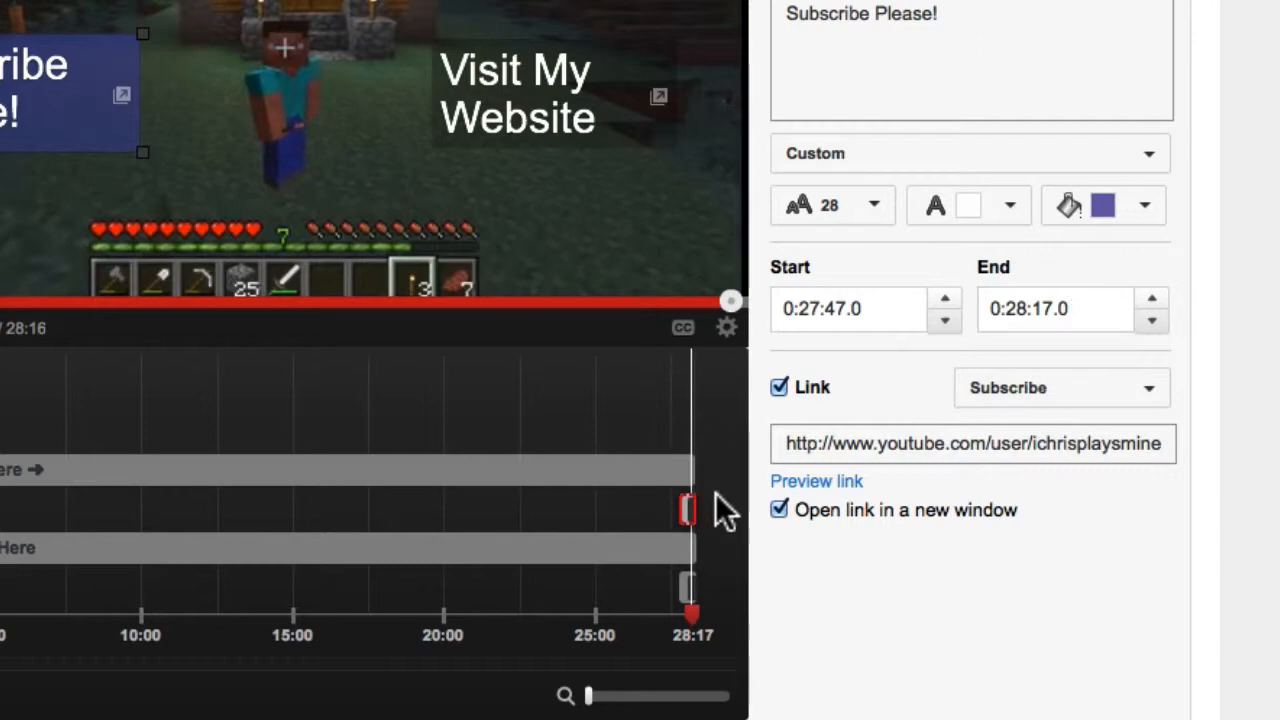
Select the "Visit My Website" note and inspect its link type and website URL.
left_click(578, 158)
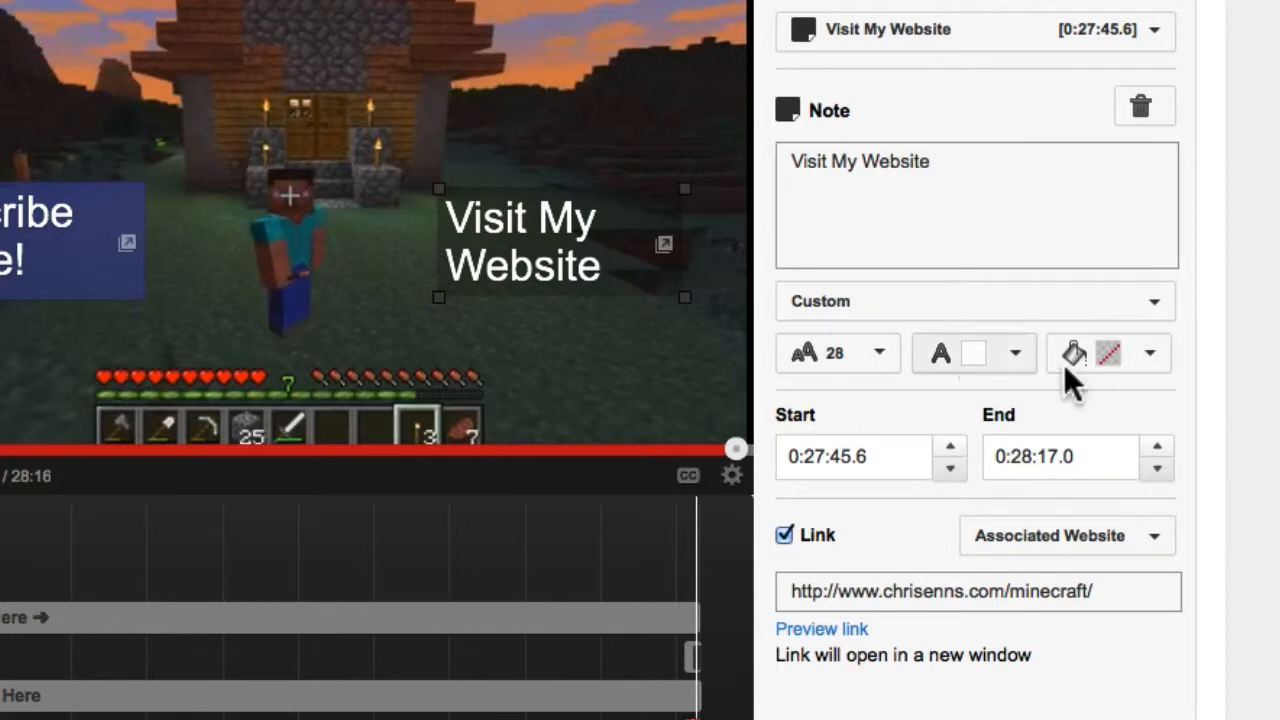
left_click(1125, 545)
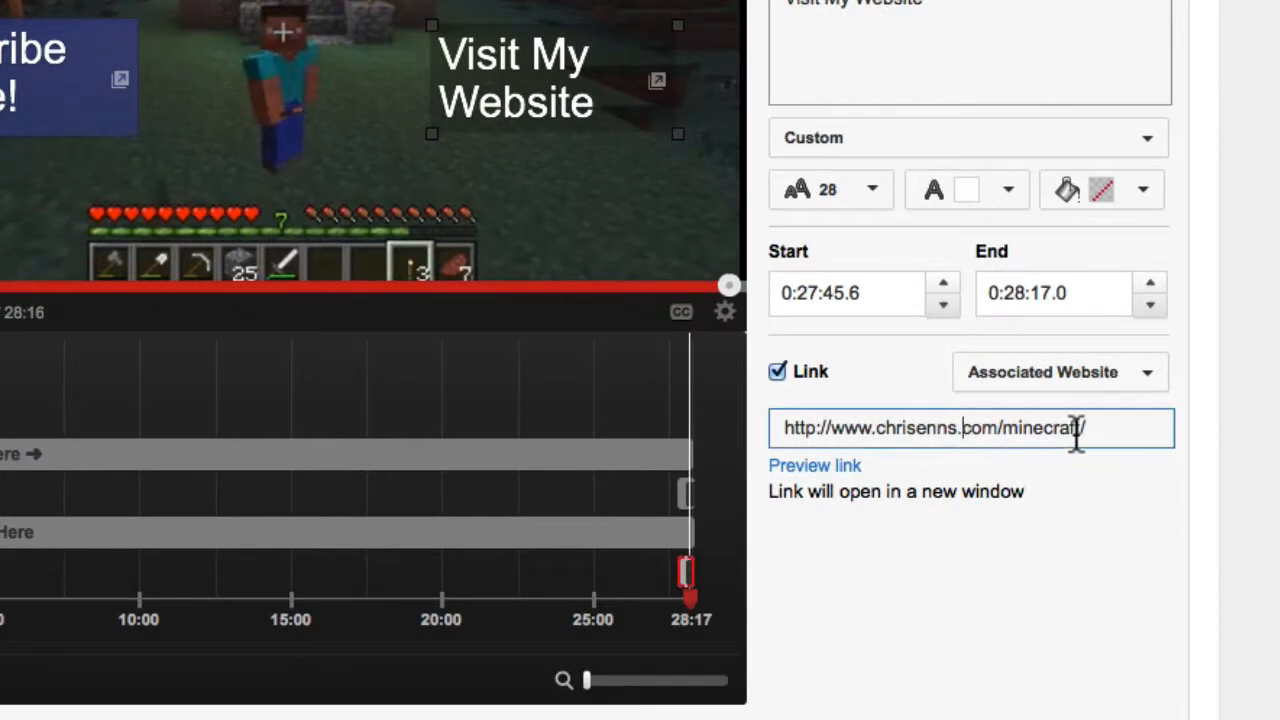
left_click_drag(1104, 430, 776, 430)
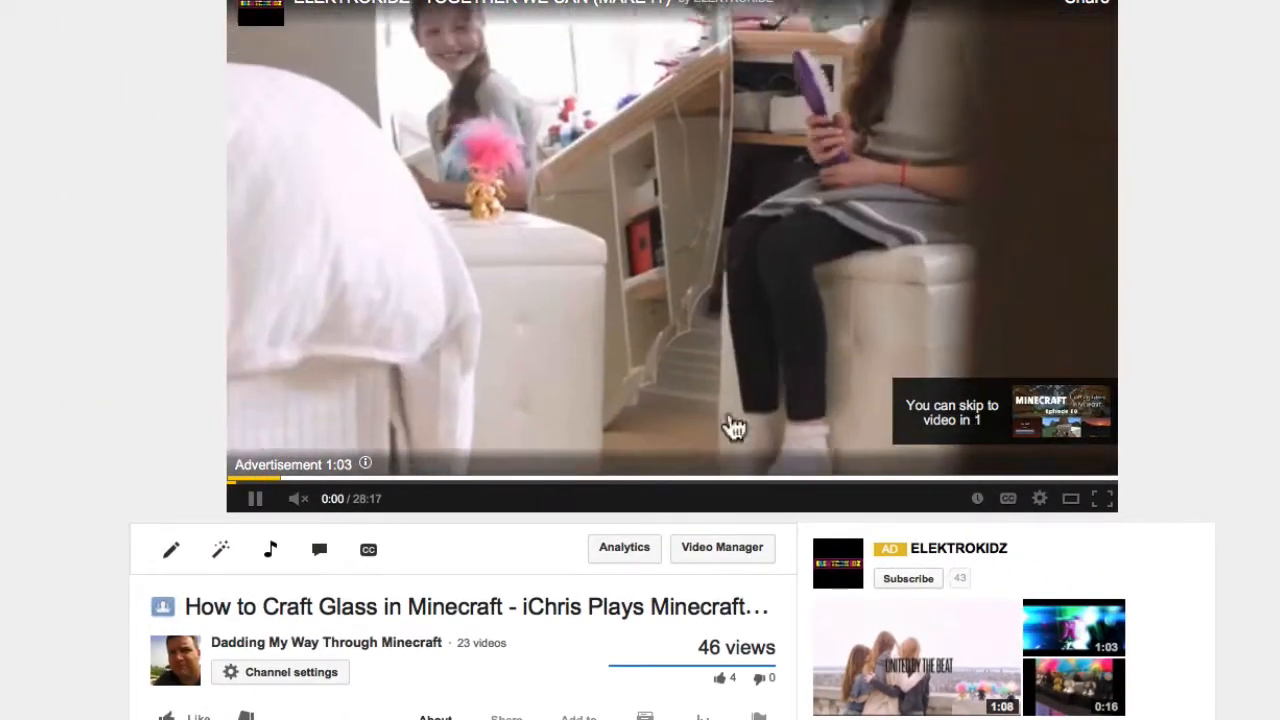
On the published Episode 10 page, skip the advertisement and jump to 28:12 to check the closing annotations.
scroll(420, 595, "down", 3)
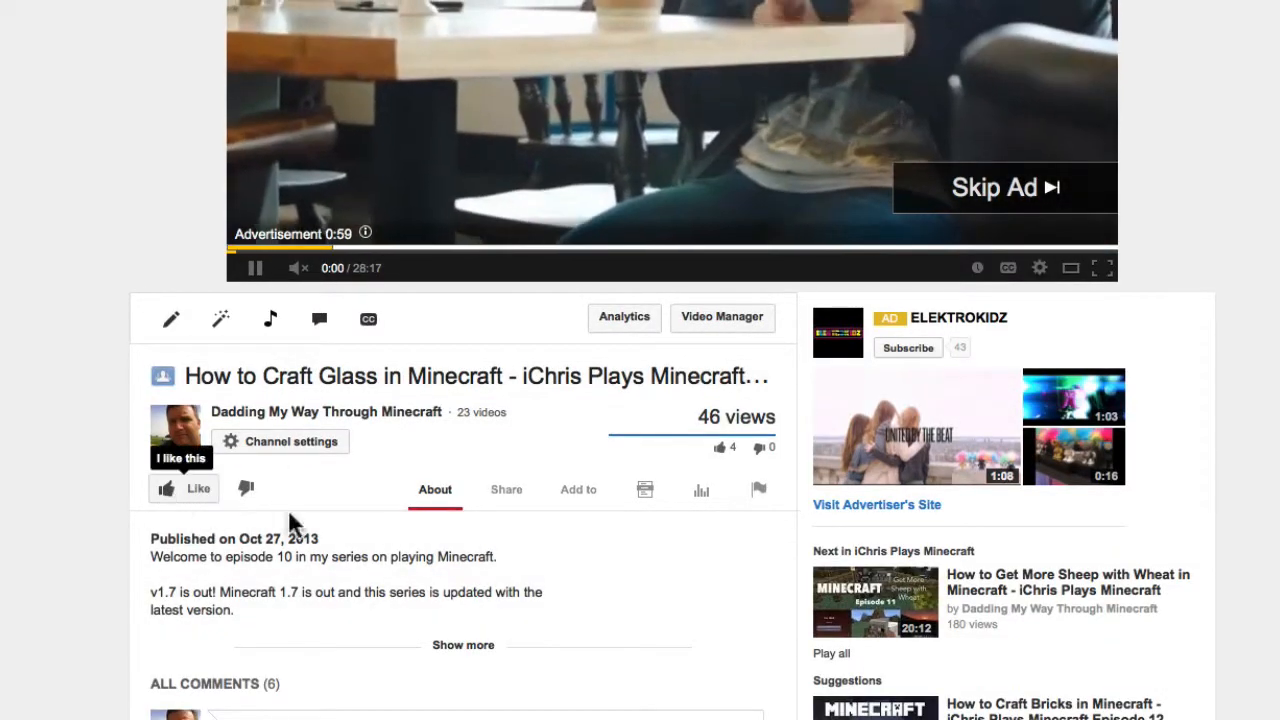
scroll(608, 580, "up", 3)
left_click(990, 420)
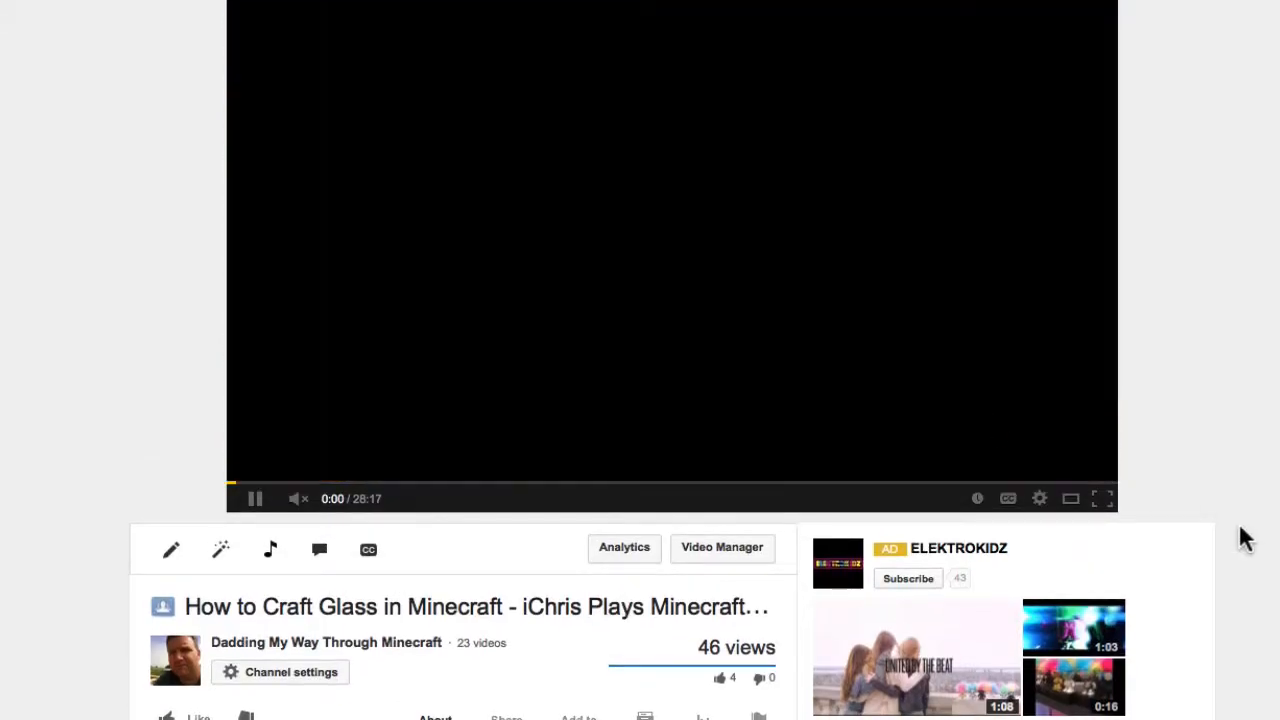
scroll(480, 645, "down", 1)
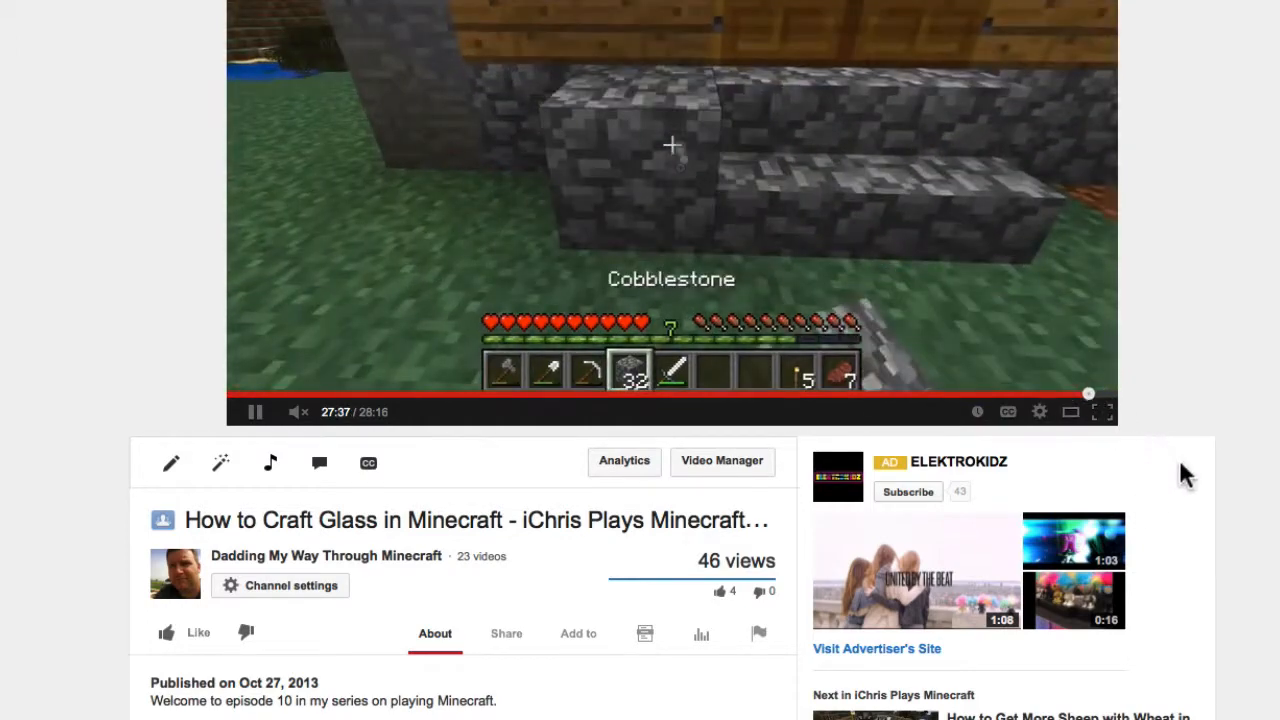
scroll(1179, 474, "up", 1)
scroll(1180, 472, "down", 2)
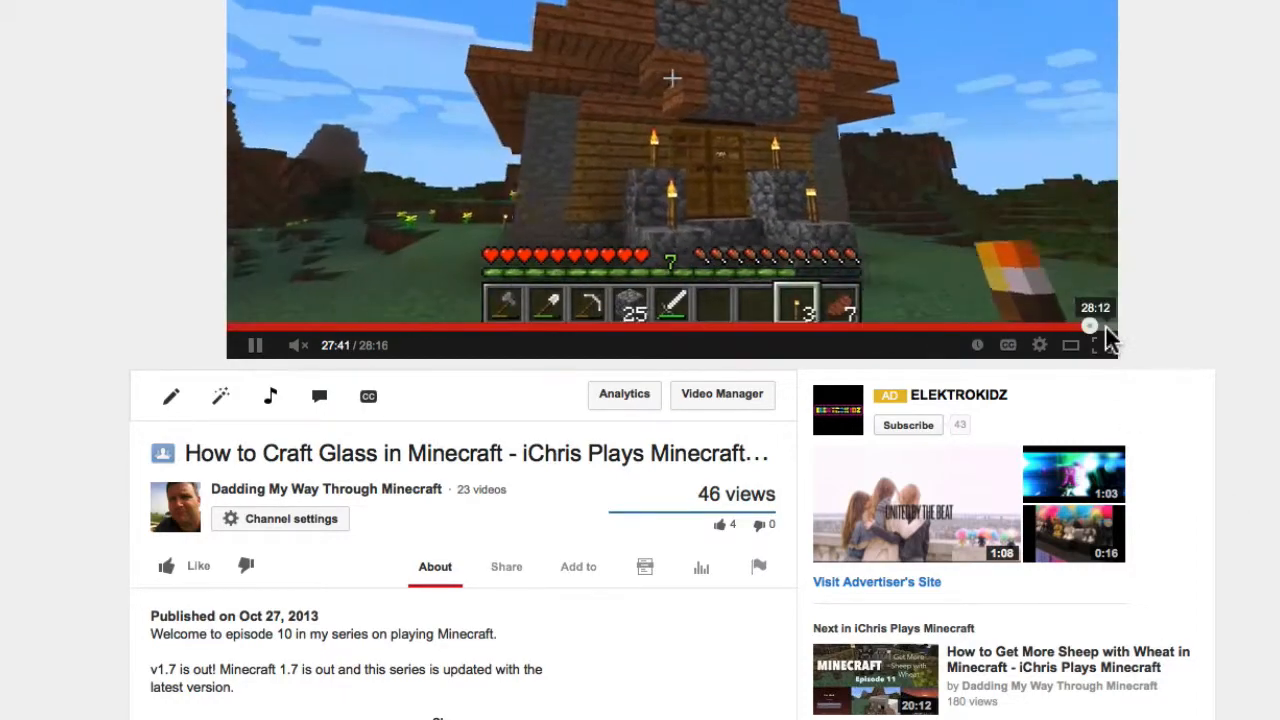
left_click(1107, 330)
scroll(1220, 430, "up", 2)
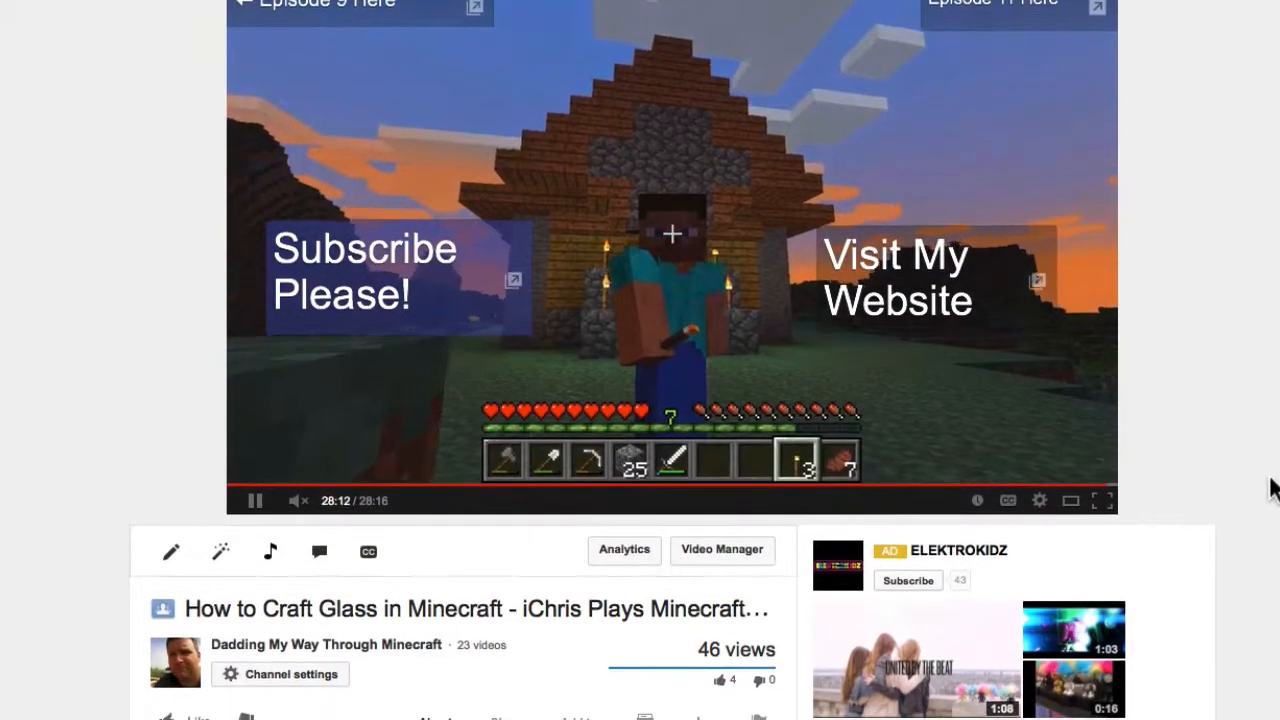